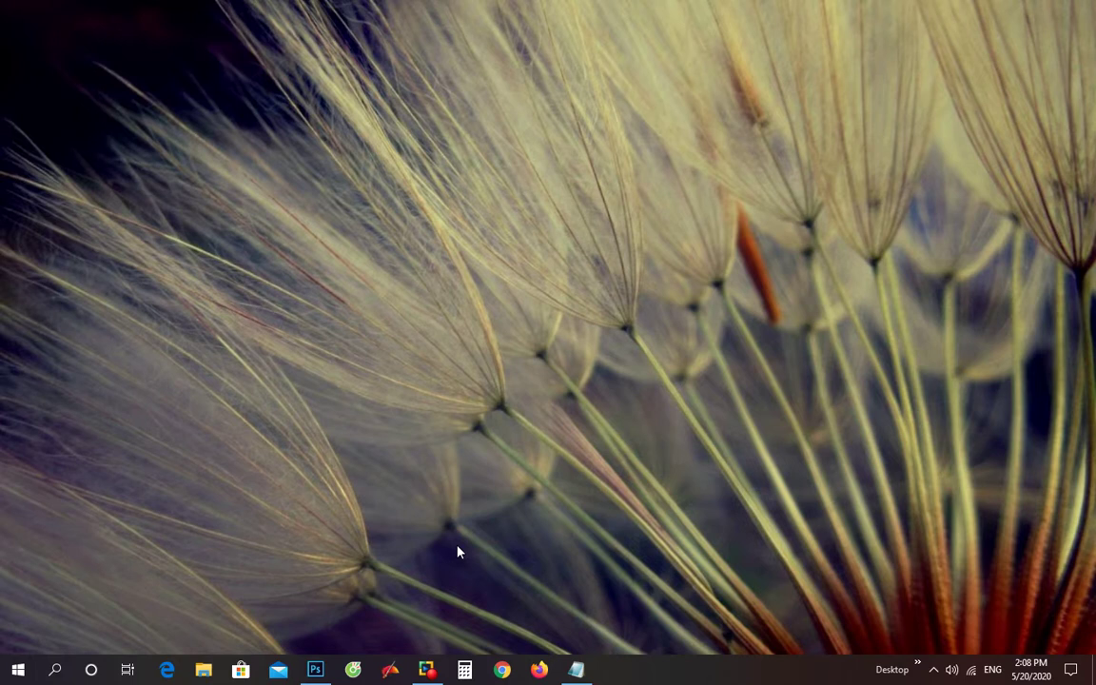
- Bring Photoshop back to the front, showing the flower photo p (56).jpg
{"action": "left_click", "coordinate": [315, 669]}
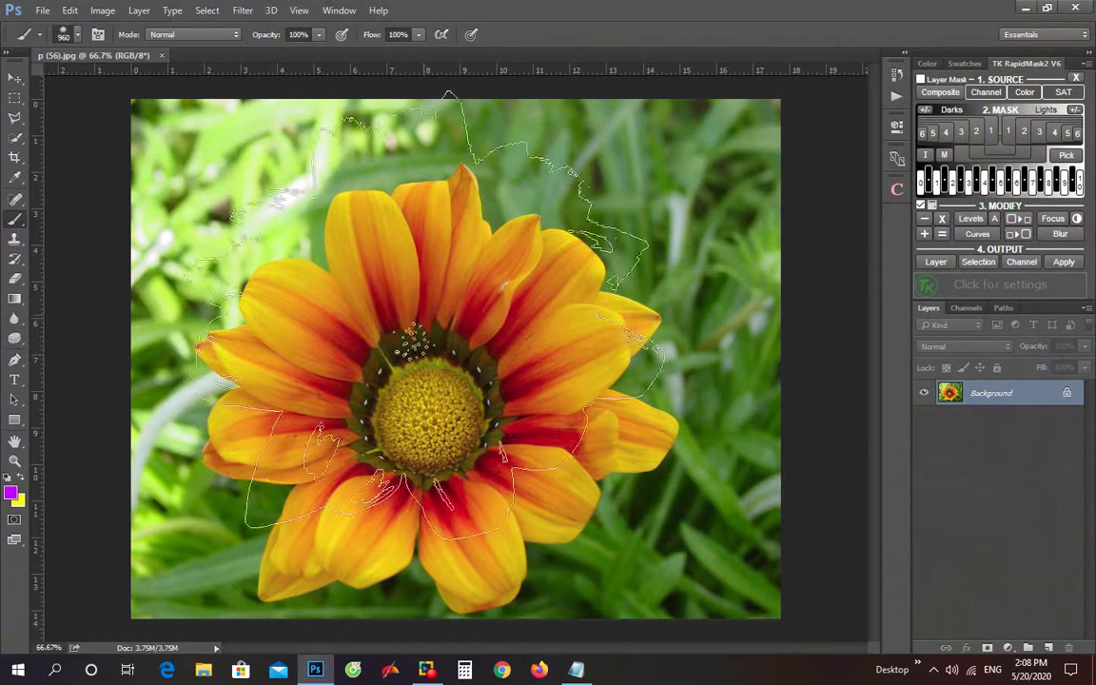
{"action": "left_click", "coordinate": [14, 80]}
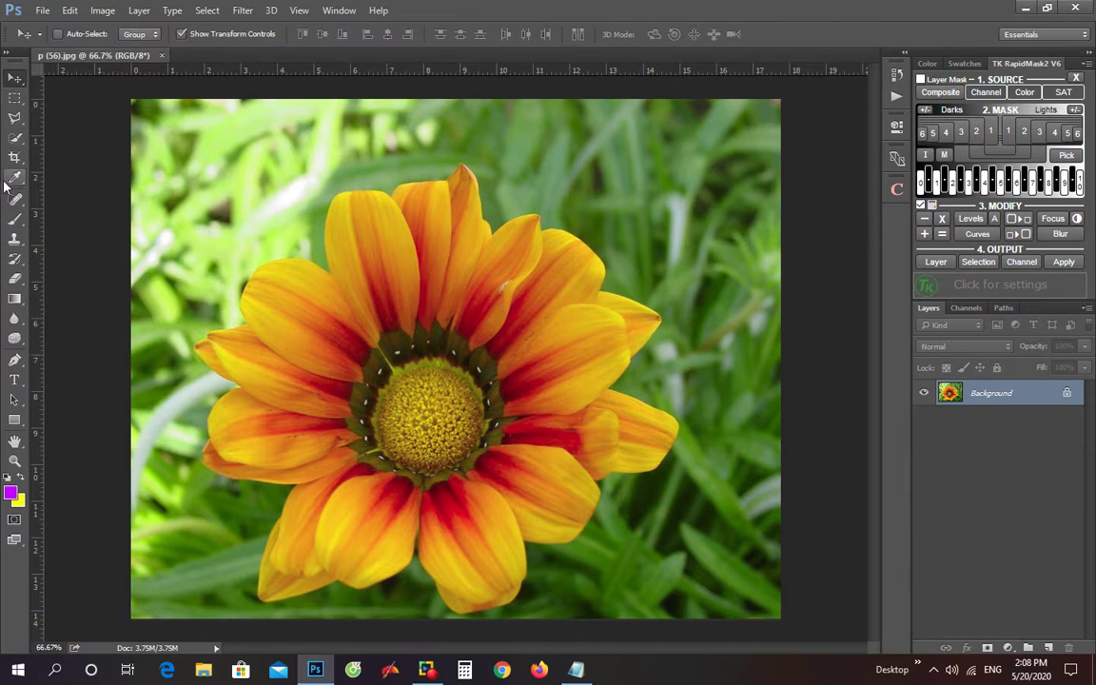
- Quick-select the orange flower's petals and centre, separating it from the green grass
{"action": "left_click_drag", "start_coordinate": [14, 135], "coordinate": [59, 141]}
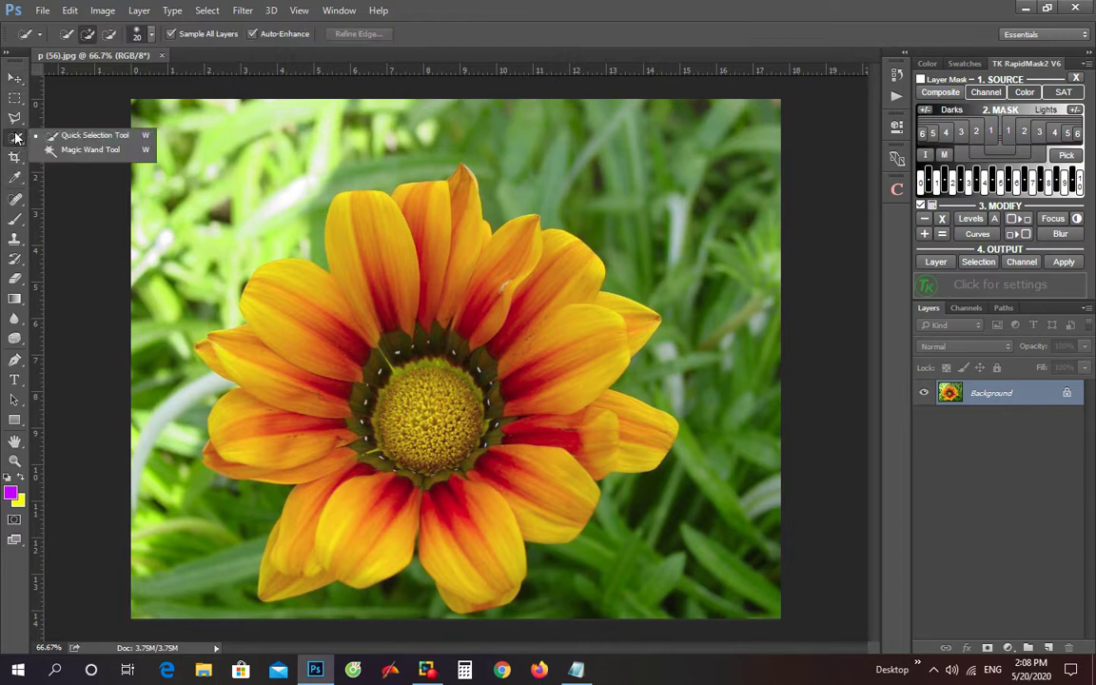
{"action": "left_click", "coordinate": [110, 141]}
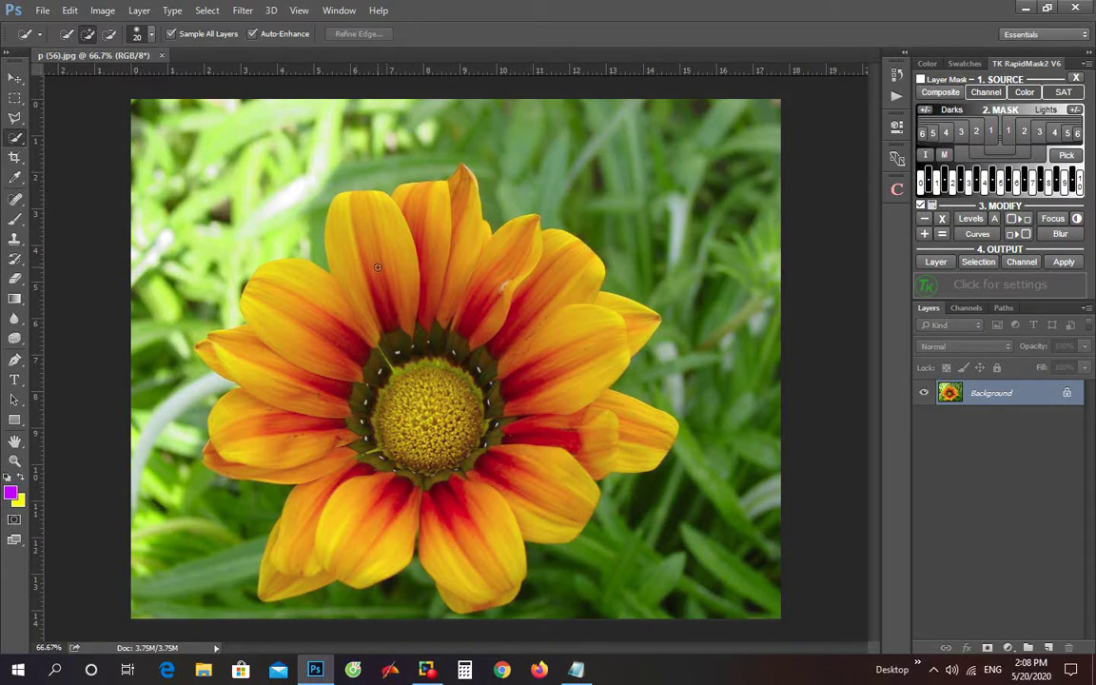
{"action": "left_click_drag", "start_coordinate": [371, 244], "coordinate": [568, 352]}
{"action": "left_click_drag", "start_coordinate": [536, 468], "coordinate": [311, 388]}
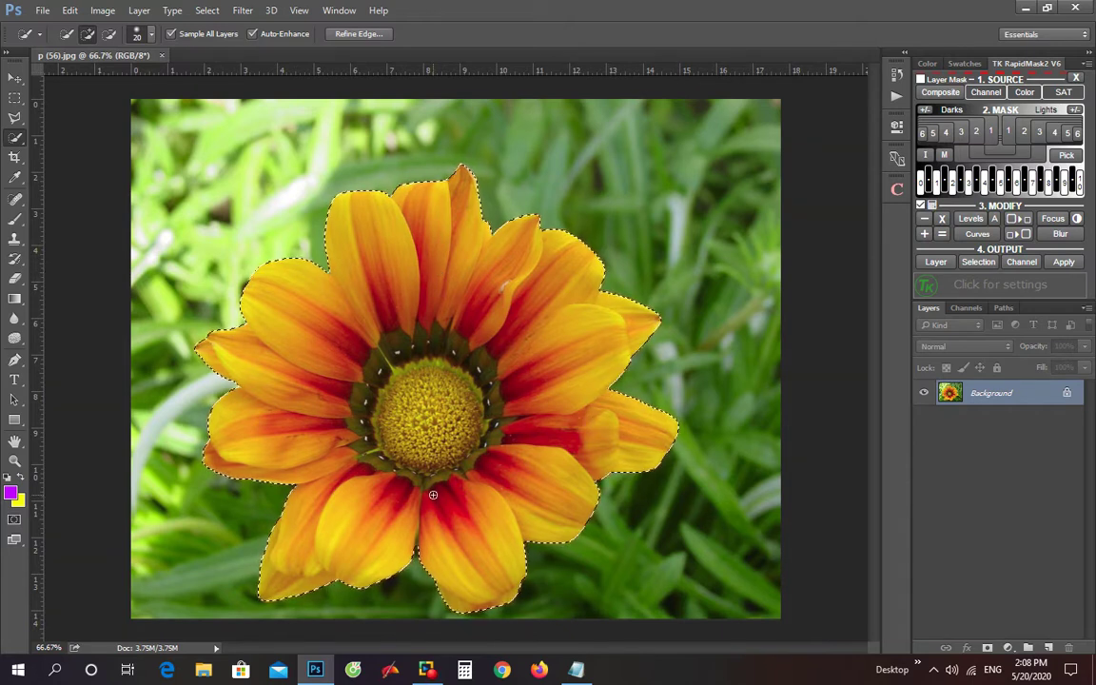
- Feather the flower selection with a 1-pixel radius
{"action": "left_click", "coordinate": [210, 12]}
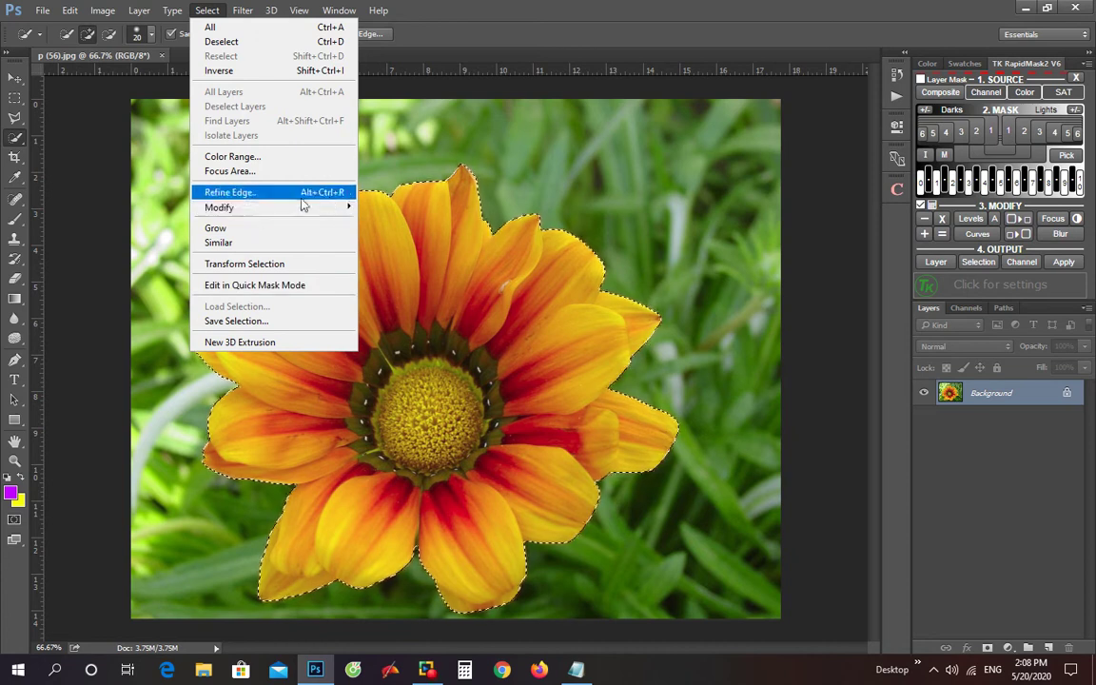
{"action": "mouse_move", "coordinate": [220, 207]}
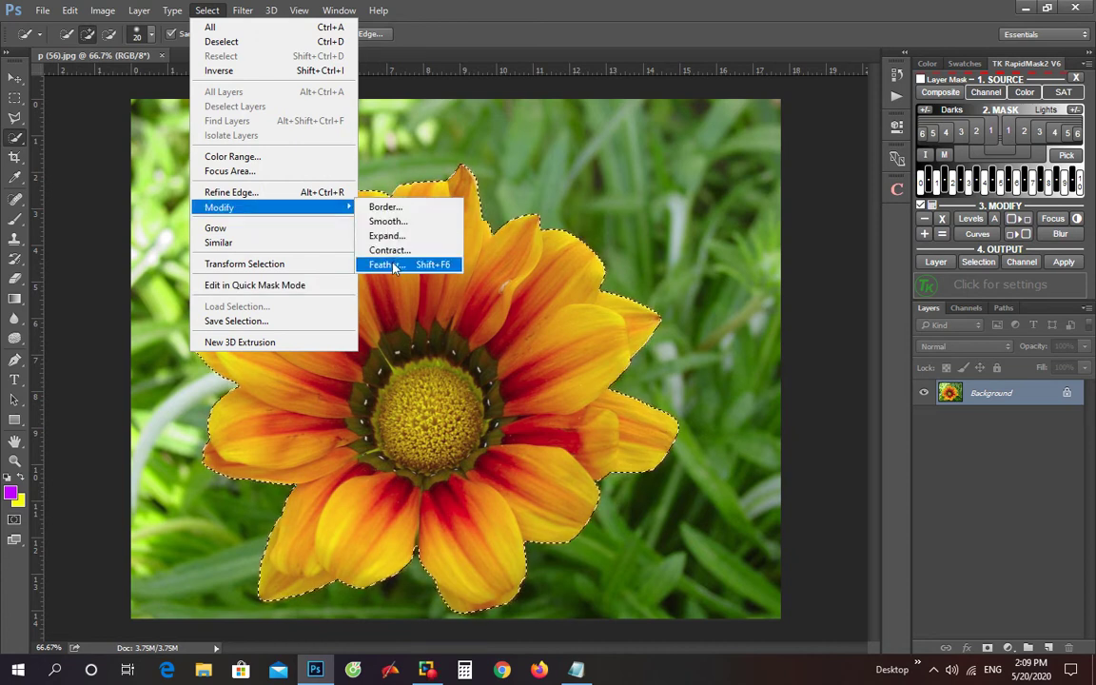
{"action": "left_click", "coordinate": [386, 264]}
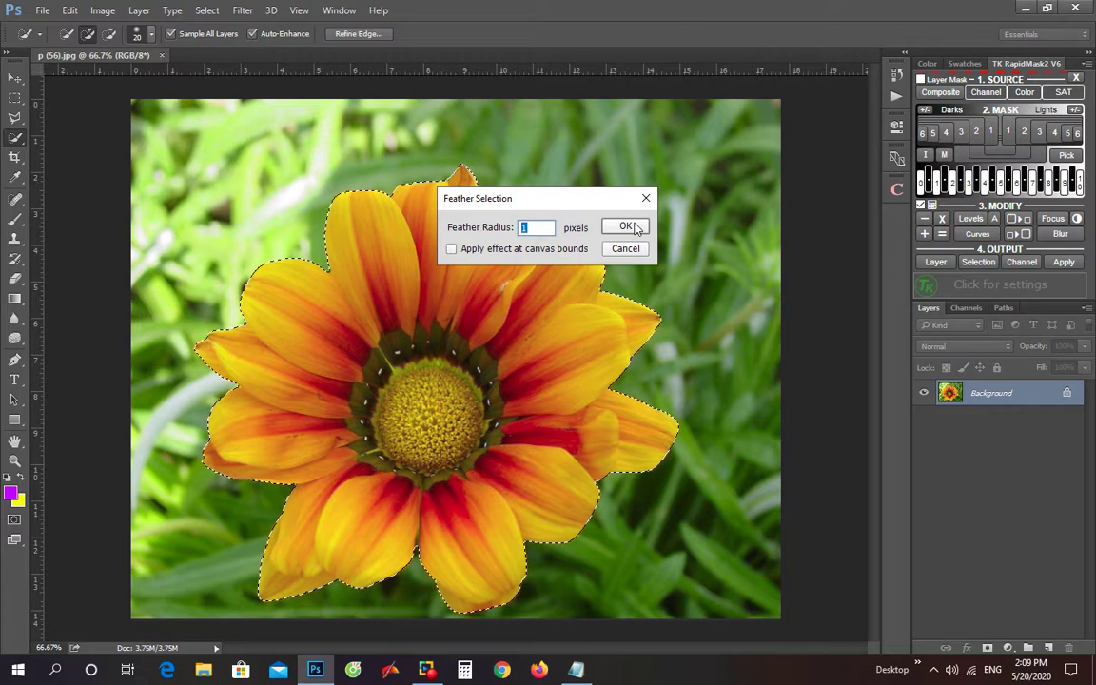
{"action": "left_click", "coordinate": [629, 229]}
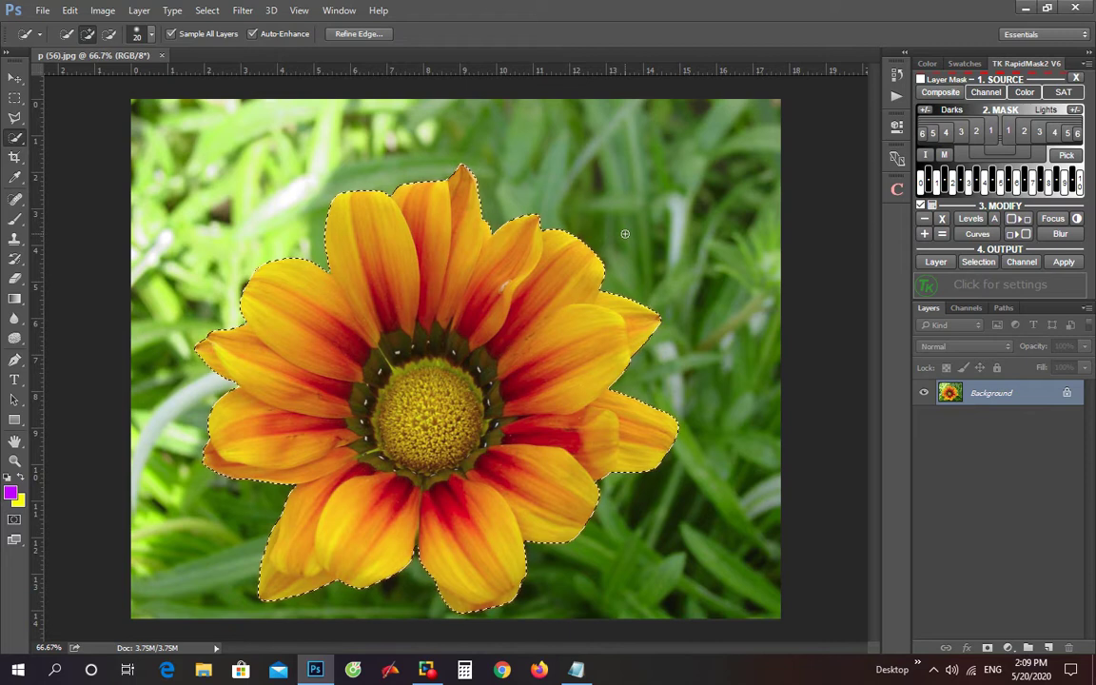
- Copy the selected flower to Layer 1 and delete the Background layer
{"action": "key", "text": "ctrl+j"}
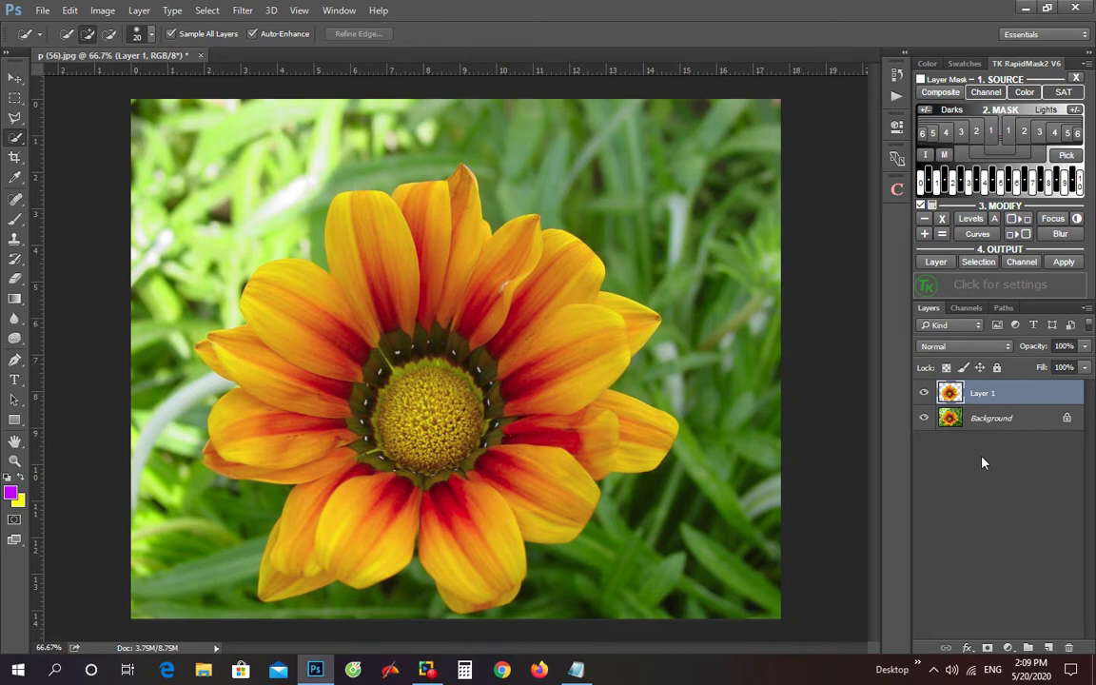
{"action": "left_click", "coordinate": [1003, 422]}
{"action": "left_click", "coordinate": [1003, 395]}
{"action": "left_click_drag", "start_coordinate": [991, 419], "coordinate": [1068, 648]}
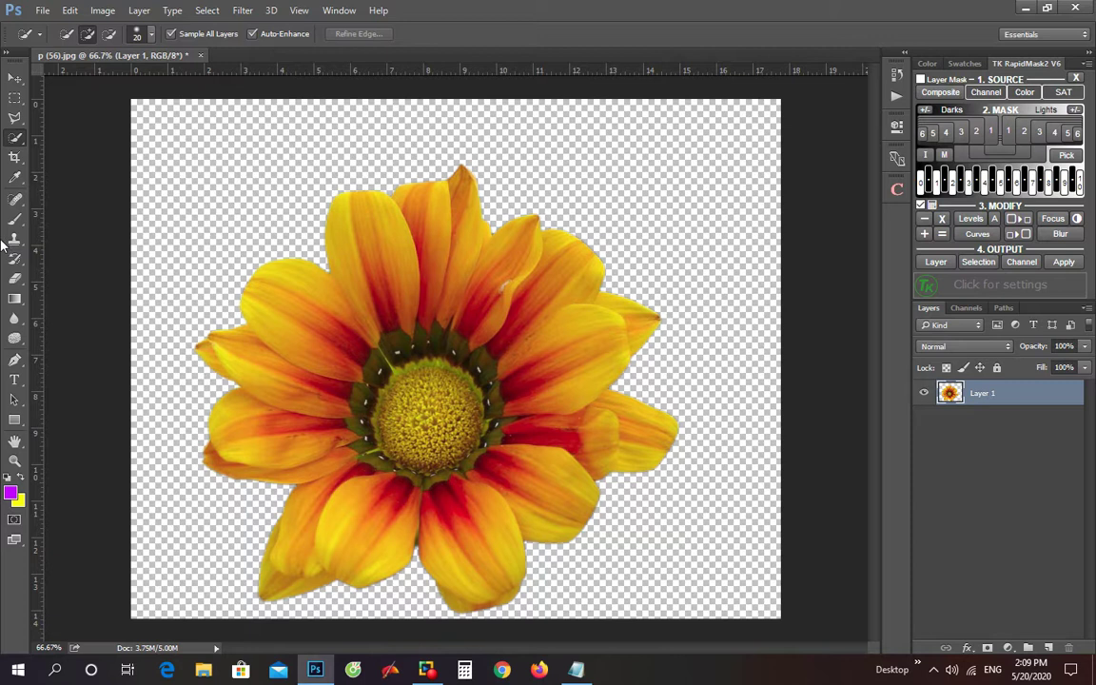
- Crop the canvas tighter around the flower, trimming the transparent side margins
{"action": "left_click", "coordinate": [14, 157]}
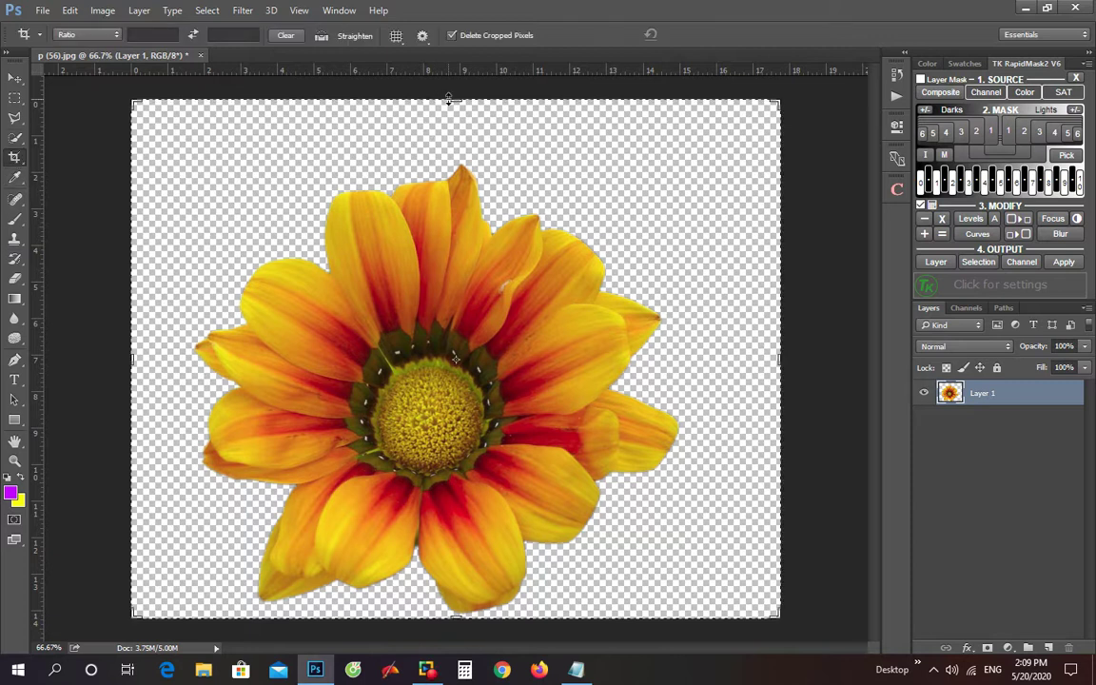
{"action": "left_click_drag", "start_coordinate": [453, 98], "coordinate": [453, 75]}
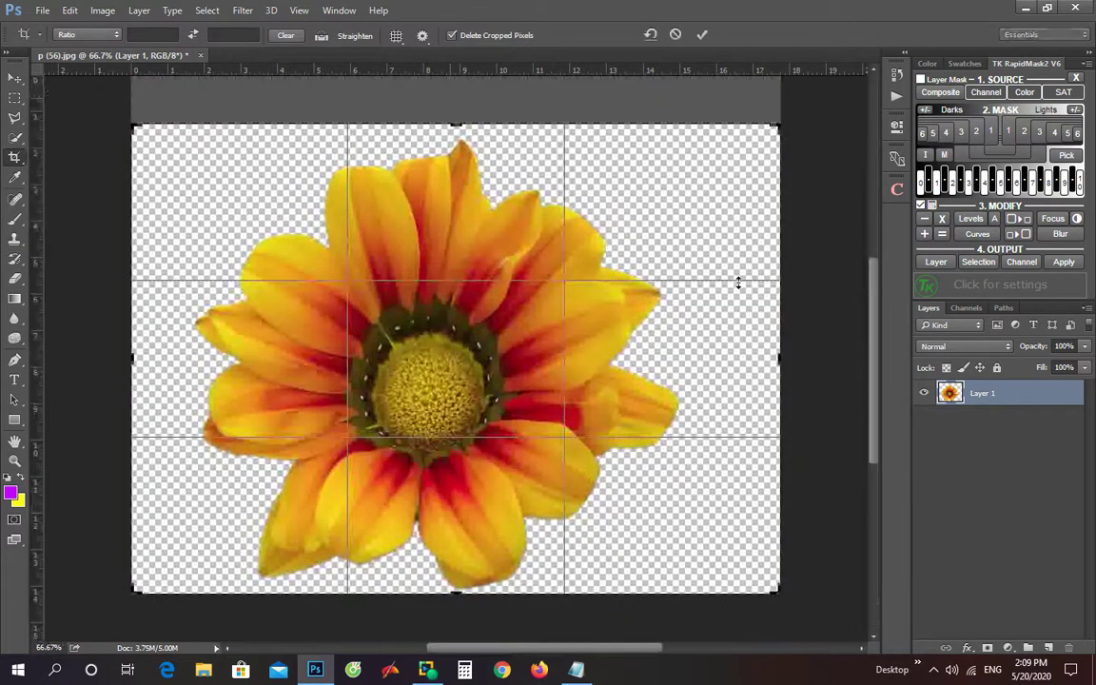
{"action": "left_click_drag", "start_coordinate": [780, 359], "coordinate": [728, 365]}
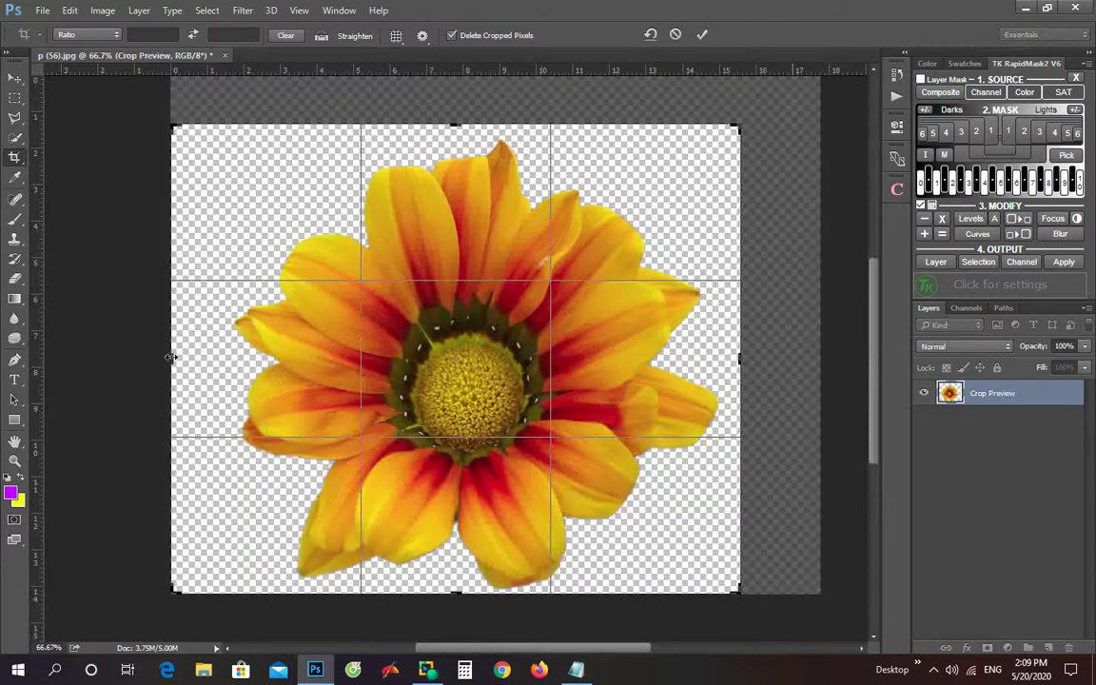
{"action": "left_click_drag", "start_coordinate": [173, 359], "coordinate": [198, 361]}
{"action": "left_click", "coordinate": [702, 35]}
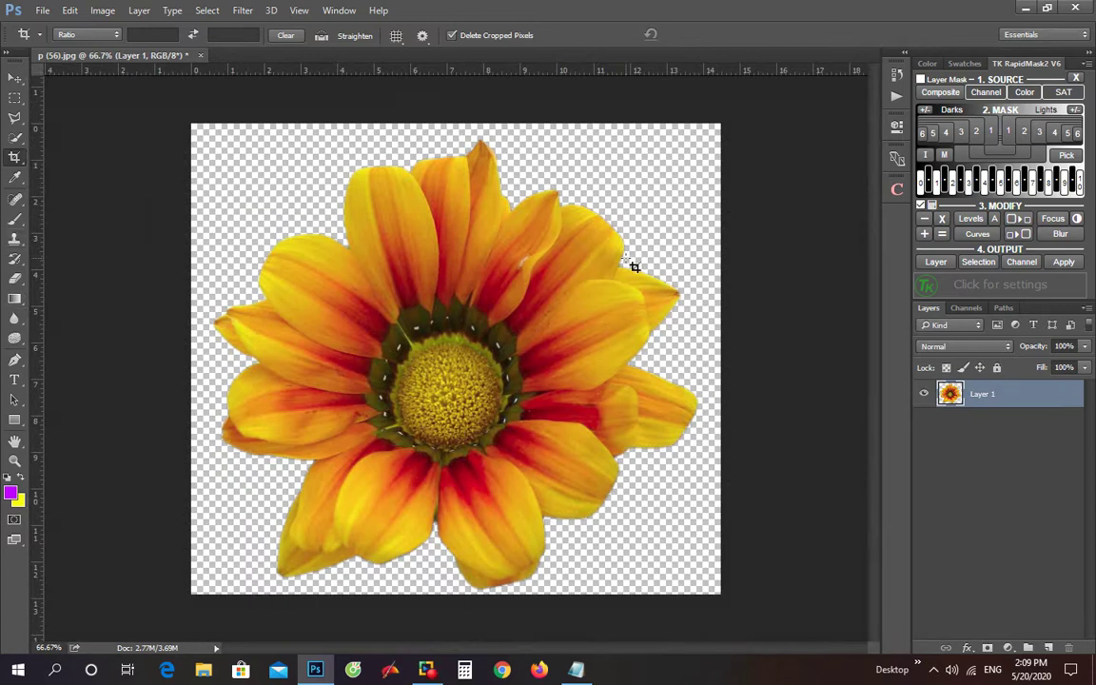
- Define the cut-out flower as a brush preset named 'hoa'
{"action": "left_click", "coordinate": [72, 12]}
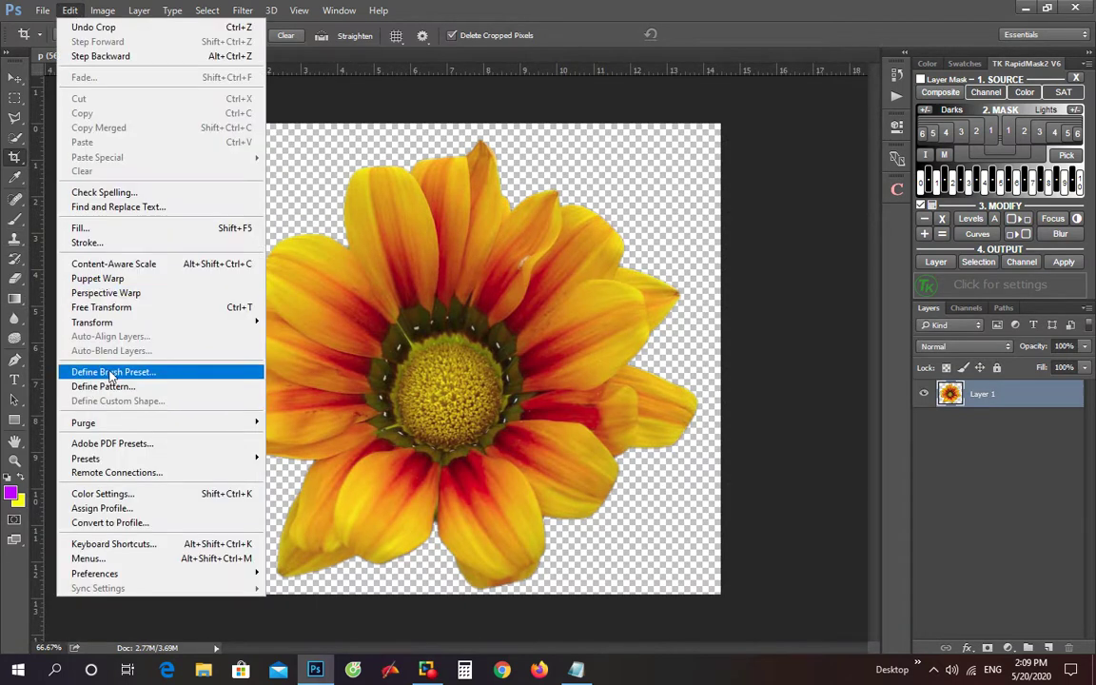
{"action": "left_click", "coordinate": [112, 372]}
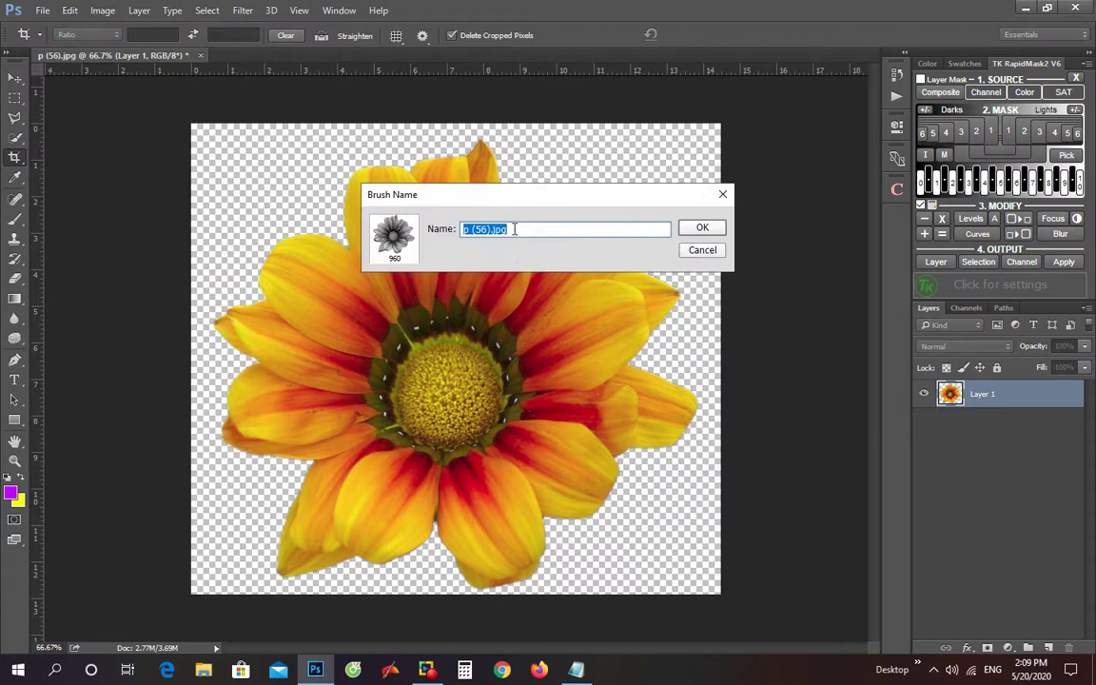
{"action": "type", "text": "hoa"}
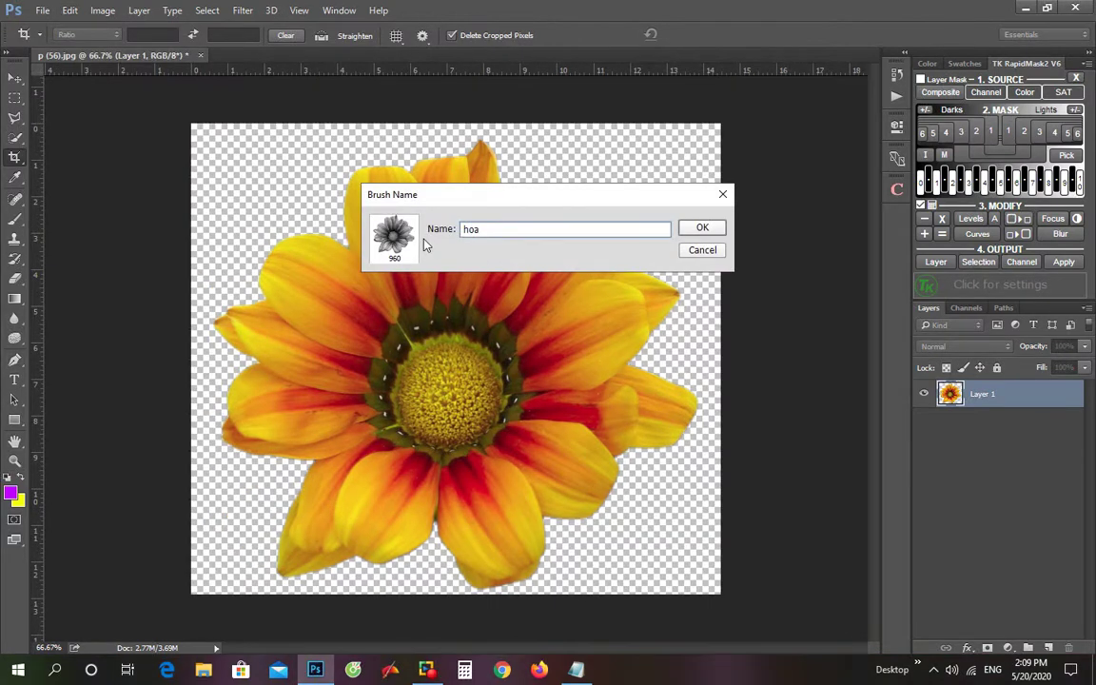
{"action": "left_click", "coordinate": [717, 231]}
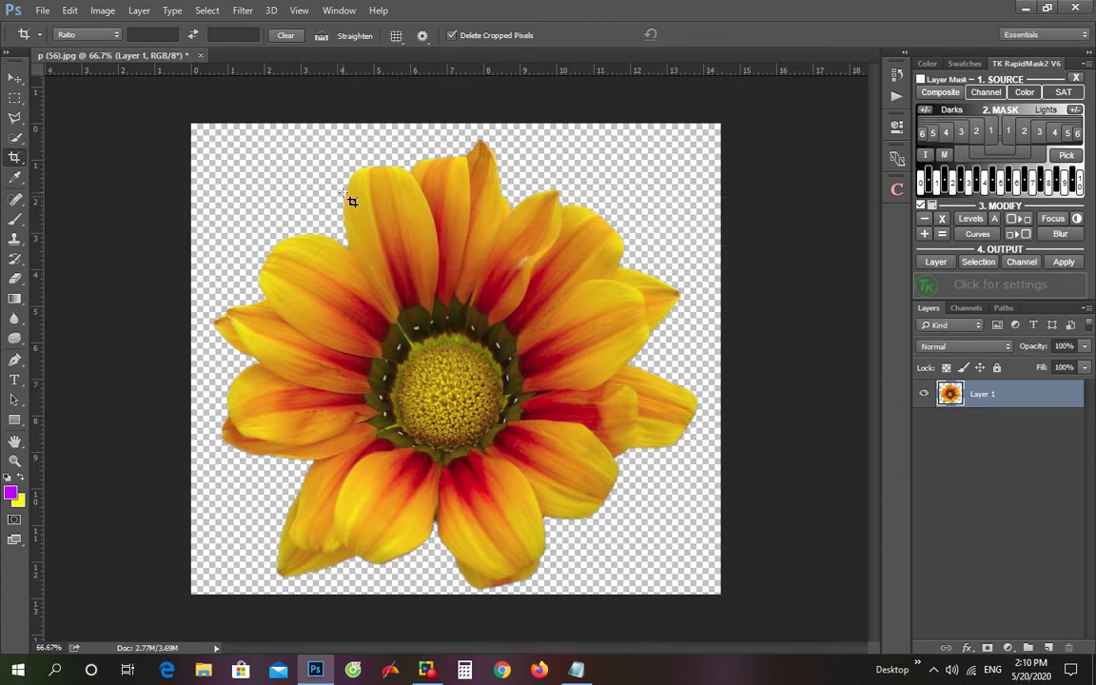
- Set the Brush tool to the 'hoa' flower tip at 74 px
{"action": "left_click", "coordinate": [27, 221]}
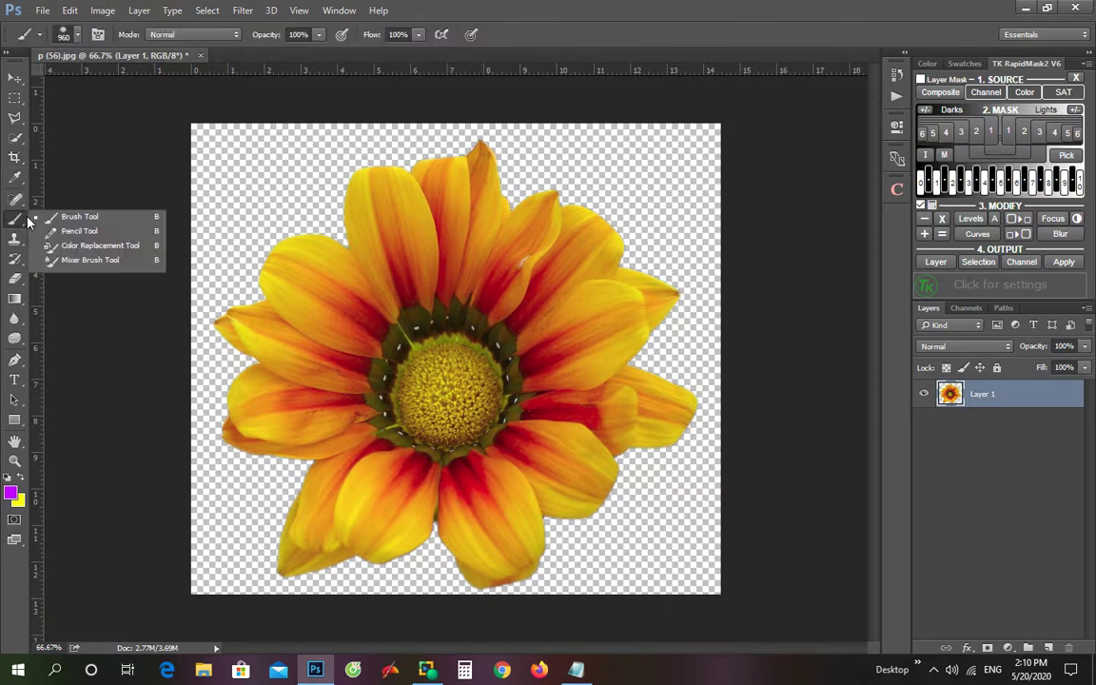
{"action": "left_click", "coordinate": [68, 38]}
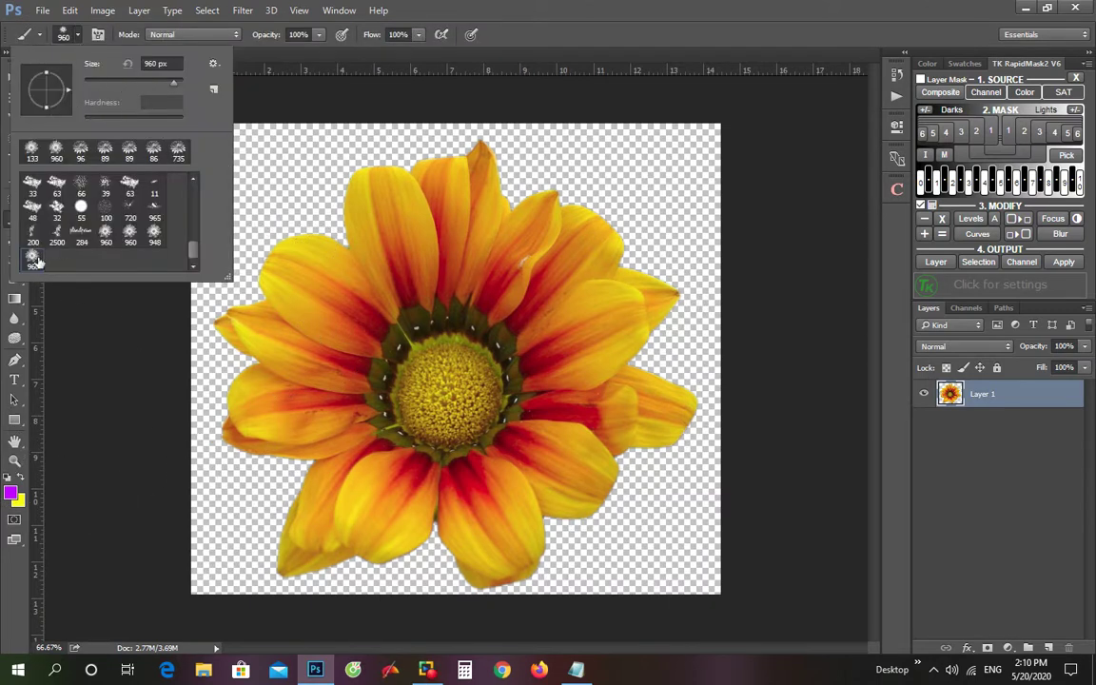
{"action": "left_click", "coordinate": [120, 82]}
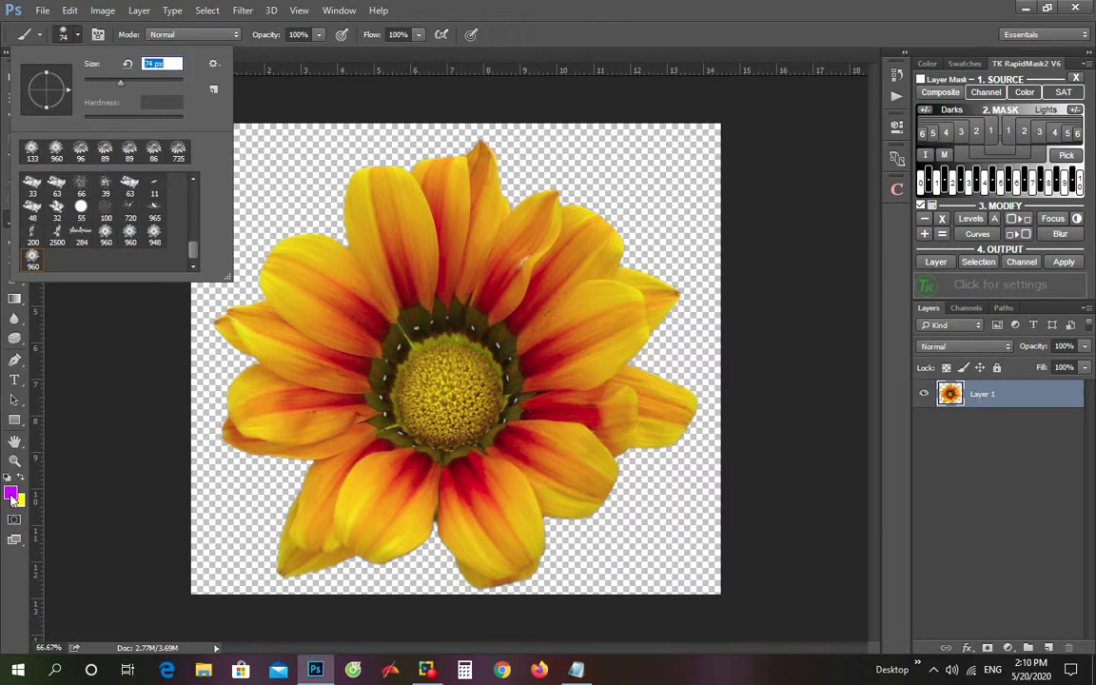
{"action": "key", "text": "Return"}
- Paint trial purple flower stamps, then revert History to the Crop state
{"action": "left_click", "coordinate": [635, 176]}
{"action": "left_click", "coordinate": [674, 217]}
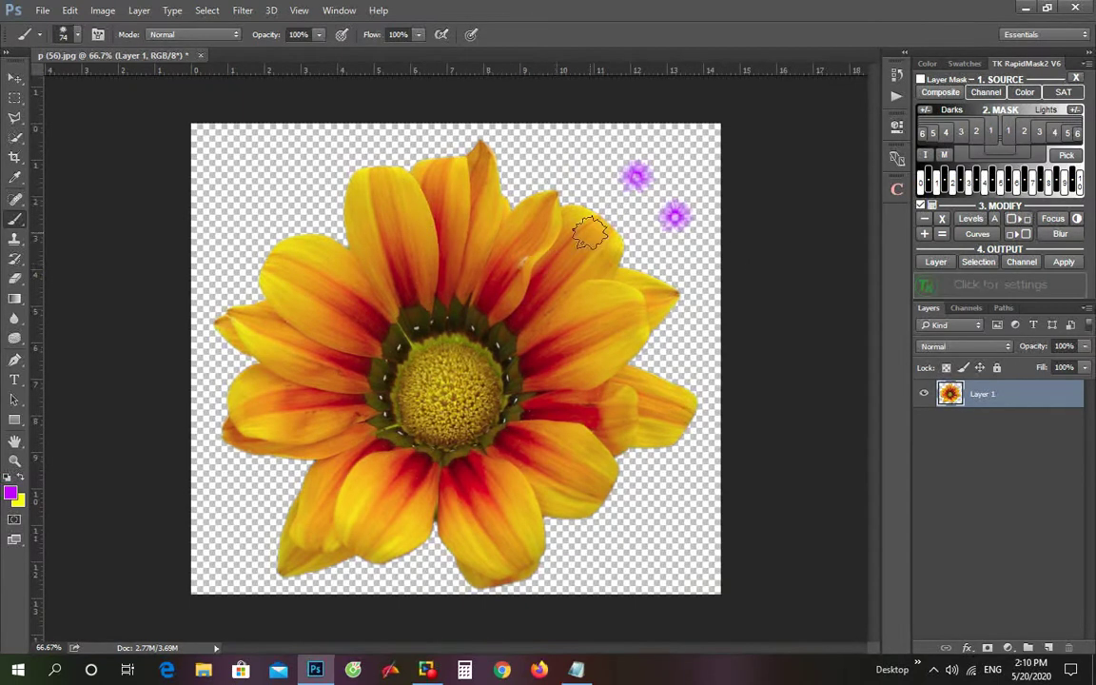
{"action": "mouse_move", "coordinate": [245, 238]}
{"action": "left_mouse_down"}
{"action": "mouse_move", "coordinate": [240, 246]}
{"action": "mouse_move", "coordinate": [367, 173]}
{"action": "mouse_move", "coordinate": [483, 245]}
{"action": "mouse_move", "coordinate": [569, 190]}
{"action": "left_mouse_up"}
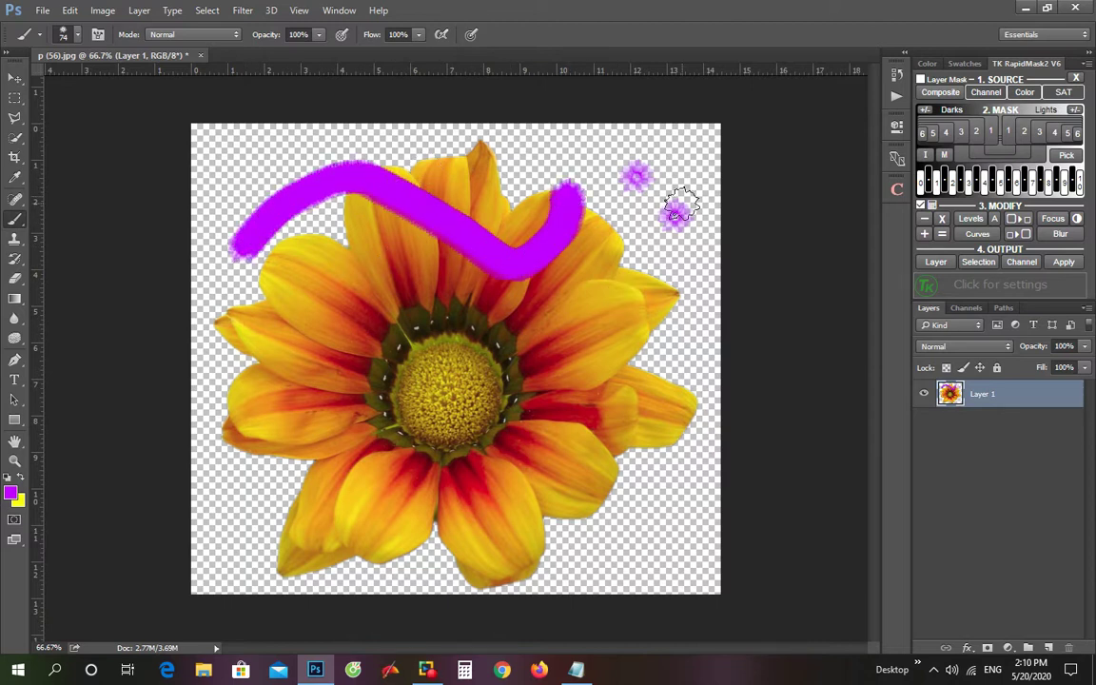
{"action": "left_click", "coordinate": [904, 78]}
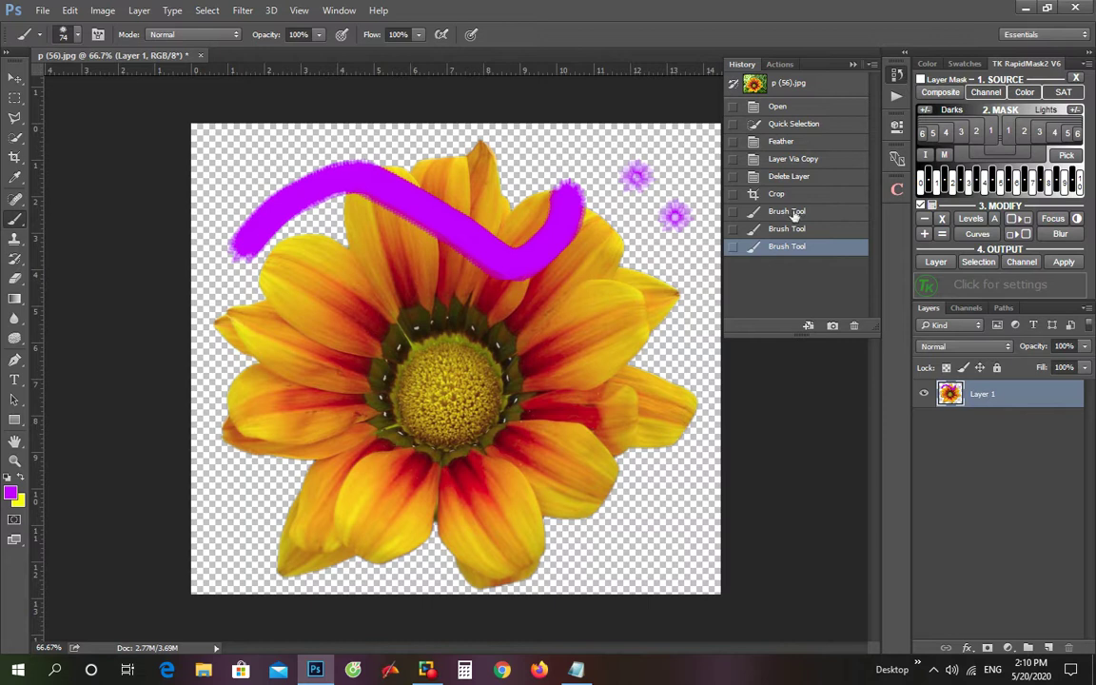
{"action": "left_click", "coordinate": [752, 194]}
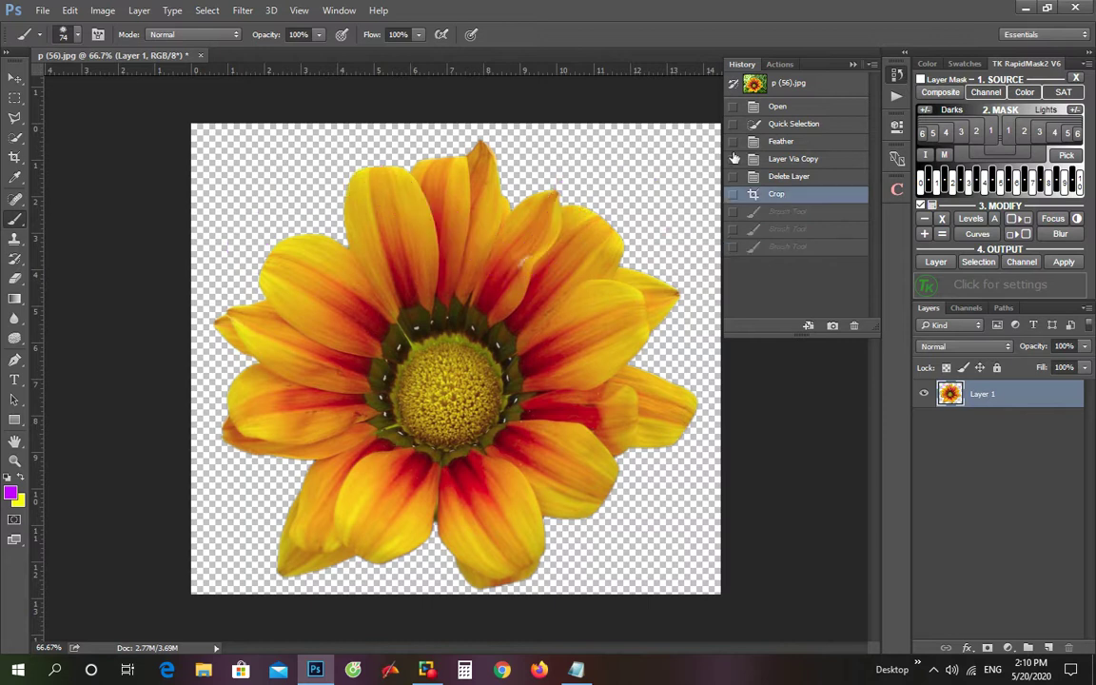
{"action": "left_click", "coordinate": [854, 64]}
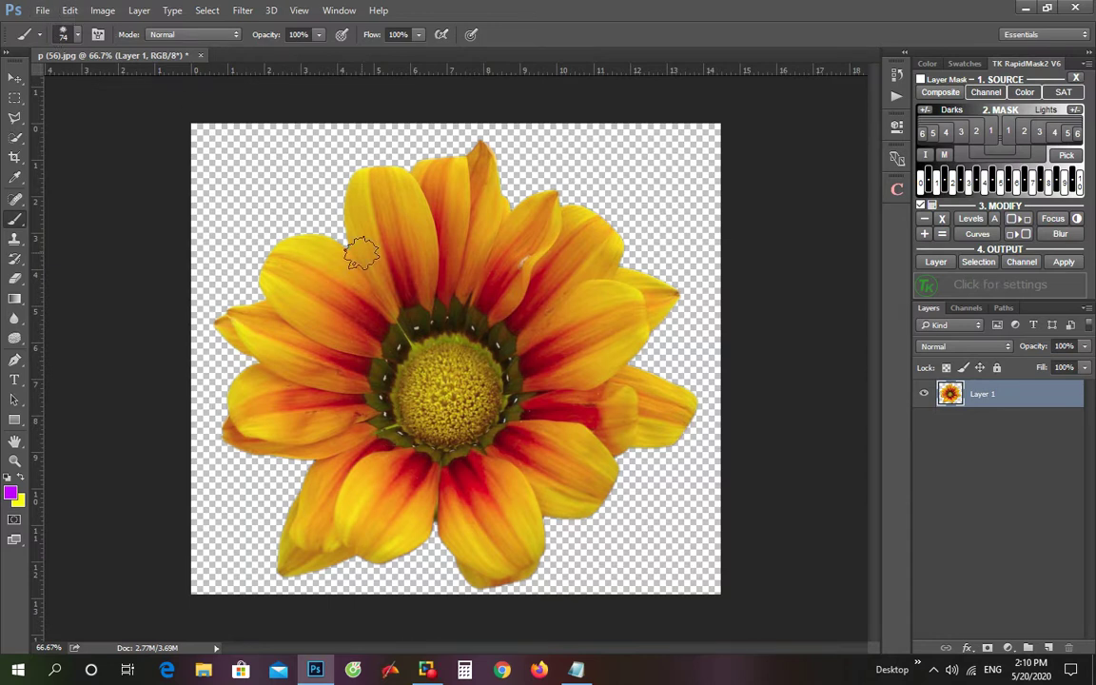
- Save the 74 px flower brush tip as a new preset named 'bonghoa'
{"action": "key", "text": "F5"}
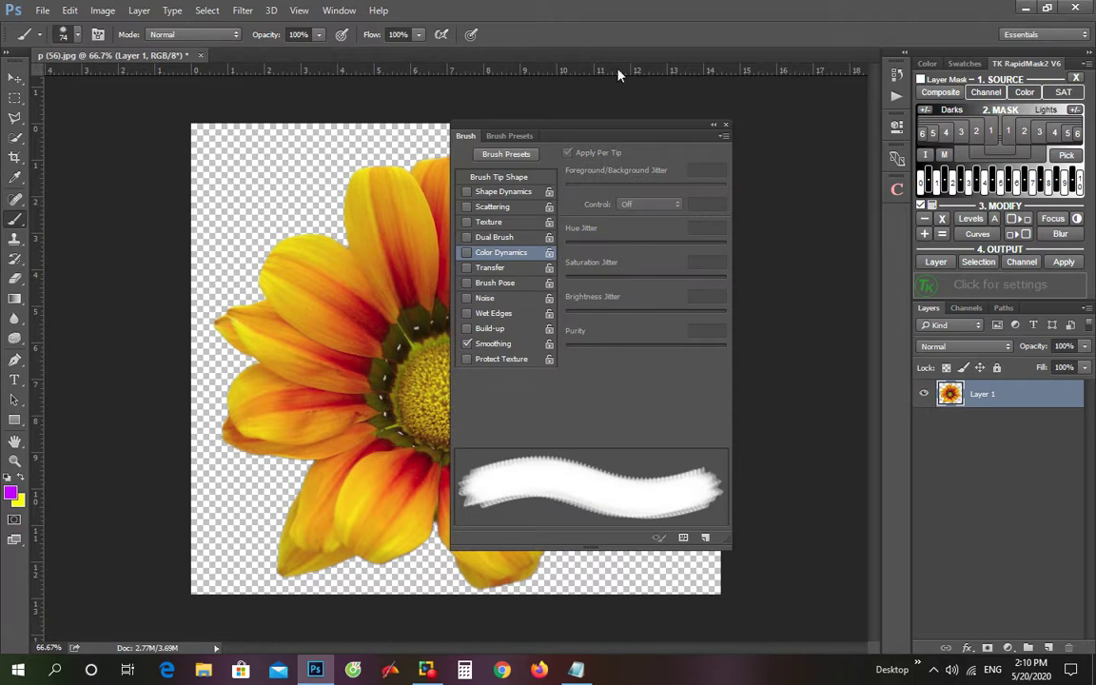
{"action": "left_click", "coordinate": [492, 180]}
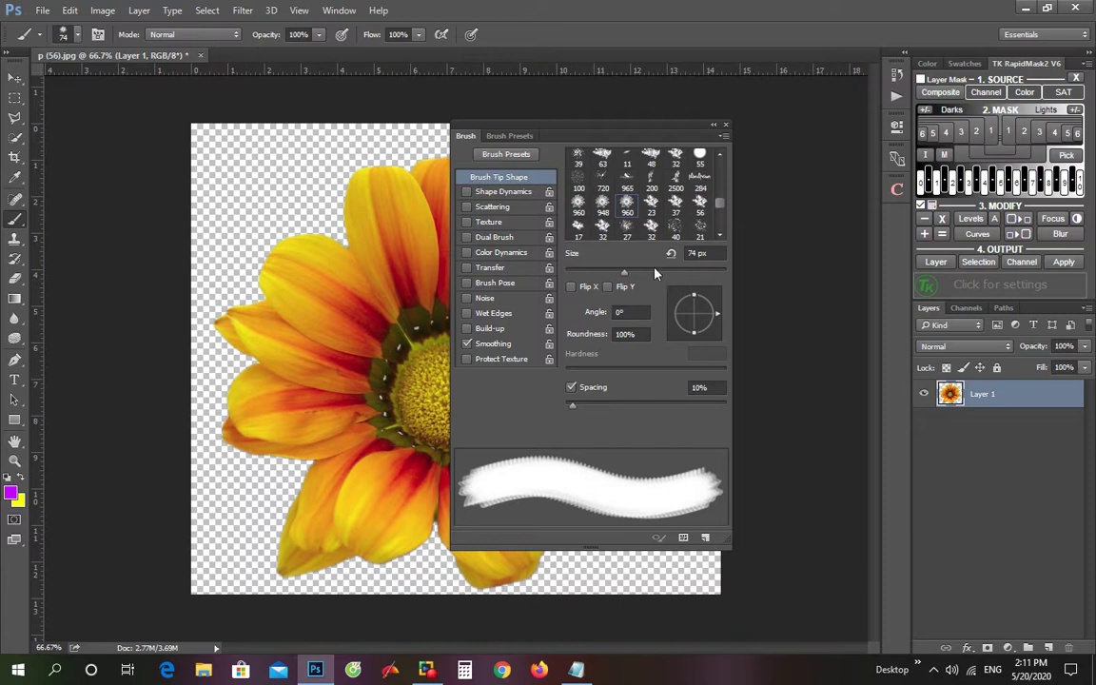
{"action": "left_click", "coordinate": [724, 140]}
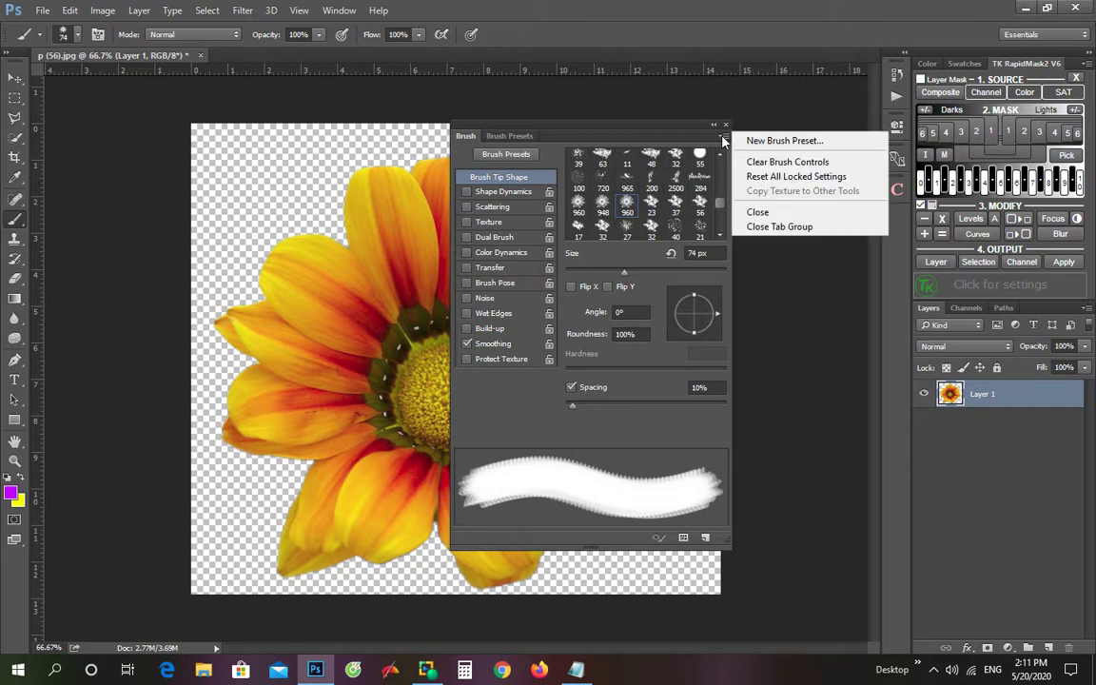
{"action": "left_click", "coordinate": [786, 143]}
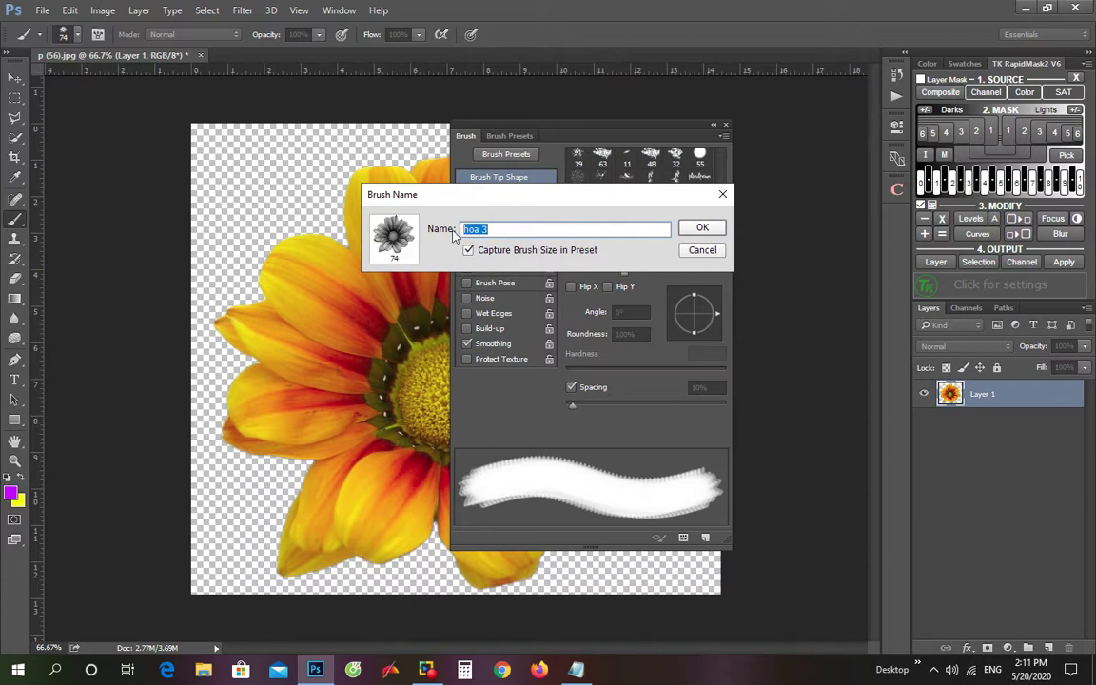
{"action": "type", "text": "bonghoa"}
{"action": "left_click", "coordinate": [702, 227]}
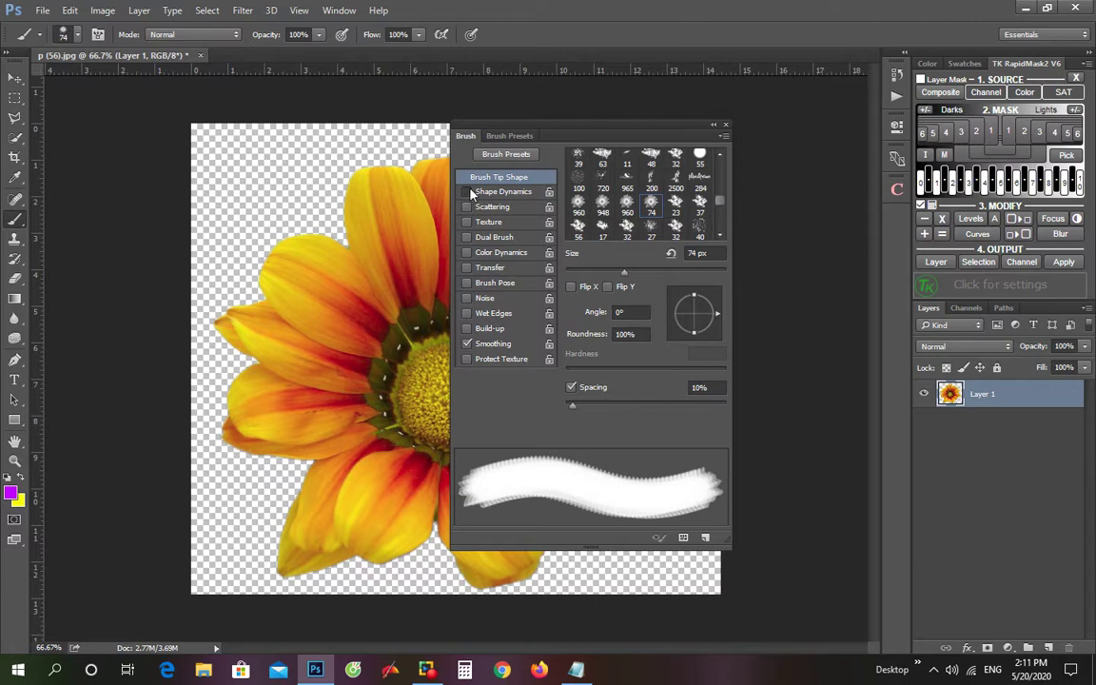
- Enable Shape Dynamics: 100% size and angle jitter, 71% roundness, 35% minimum diameter; add Color Dynamics
{"action": "left_click", "coordinate": [467, 193]}
{"action": "left_click", "coordinate": [512, 193]}
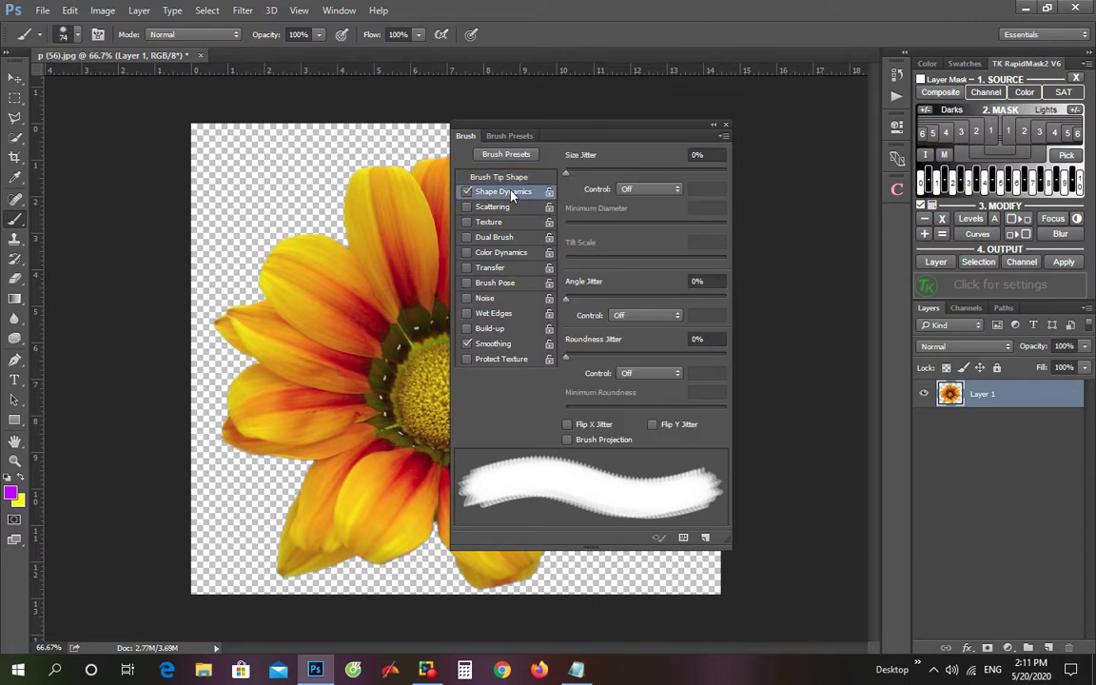
{"action": "left_click_drag", "start_coordinate": [566, 172], "coordinate": [728, 183]}
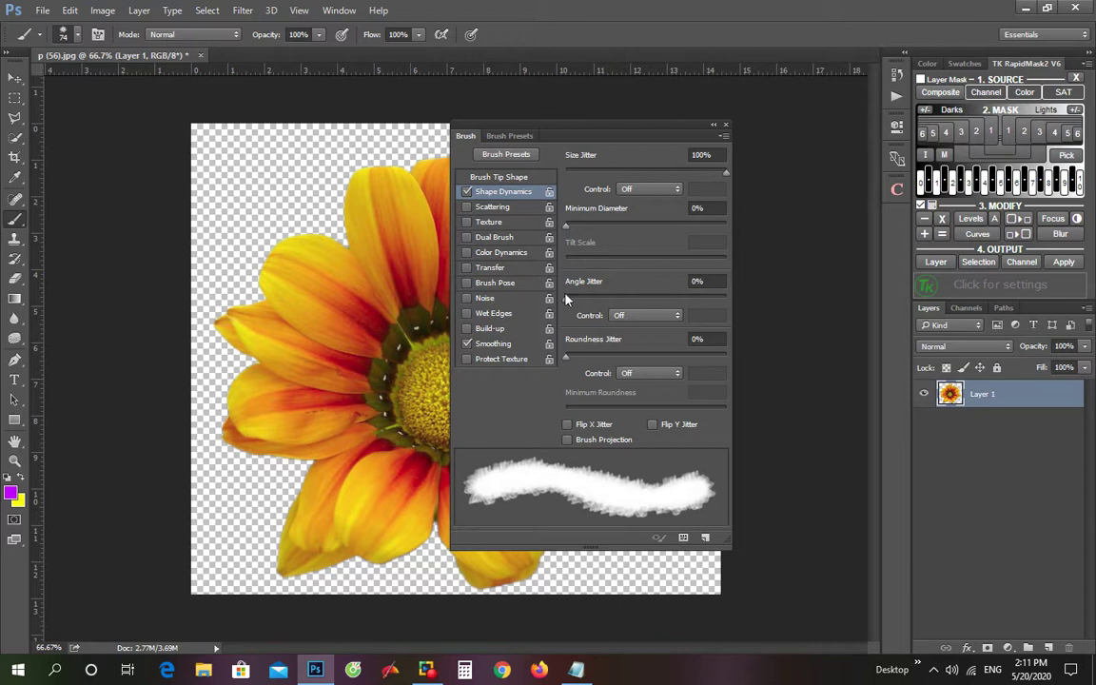
{"action": "left_click_drag", "start_coordinate": [567, 303], "coordinate": [726, 281]}
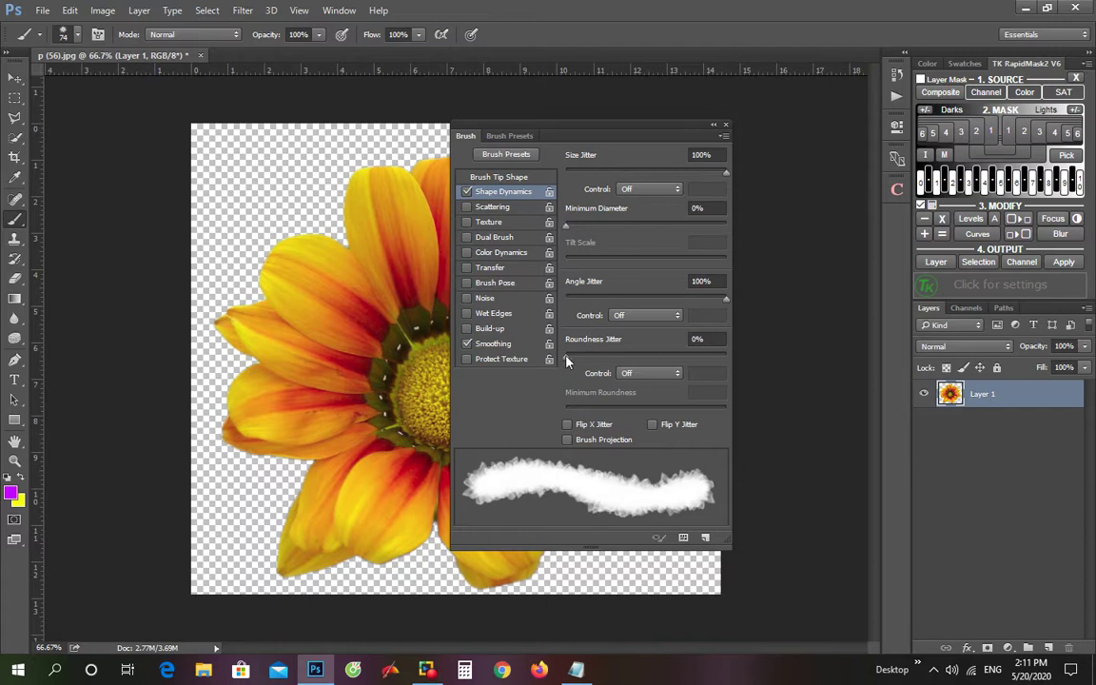
{"action": "left_click_drag", "start_coordinate": [566, 355], "coordinate": [749, 367]}
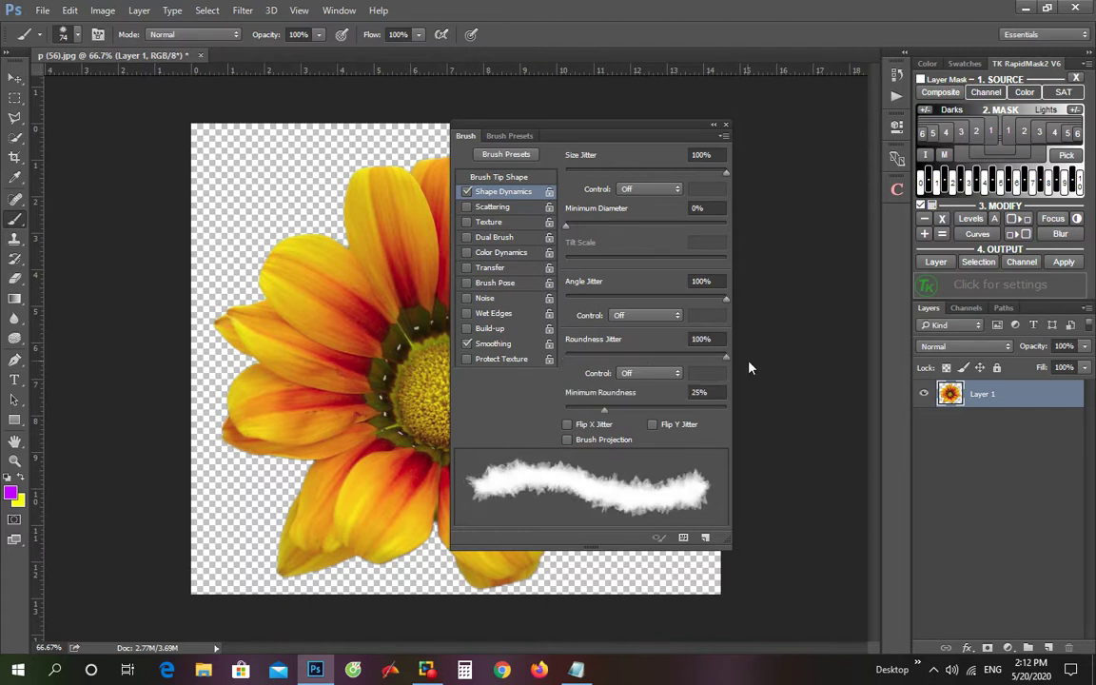
{"action": "mouse_move", "coordinate": [749, 367]}
{"action": "left_mouse_down"}
{"action": "mouse_move", "coordinate": [660, 371]}
{"action": "mouse_move", "coordinate": [671, 371]}
{"action": "left_mouse_up"}
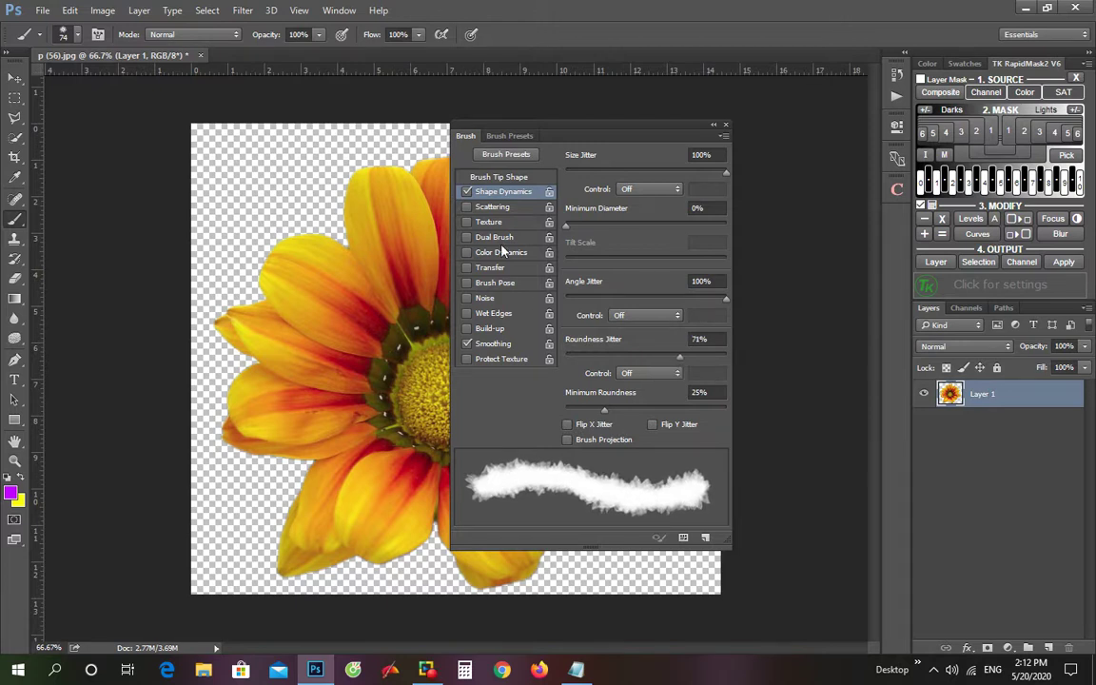
{"action": "left_click", "coordinate": [467, 252]}
{"action": "left_click_drag", "start_coordinate": [567, 227], "coordinate": [621, 228]}
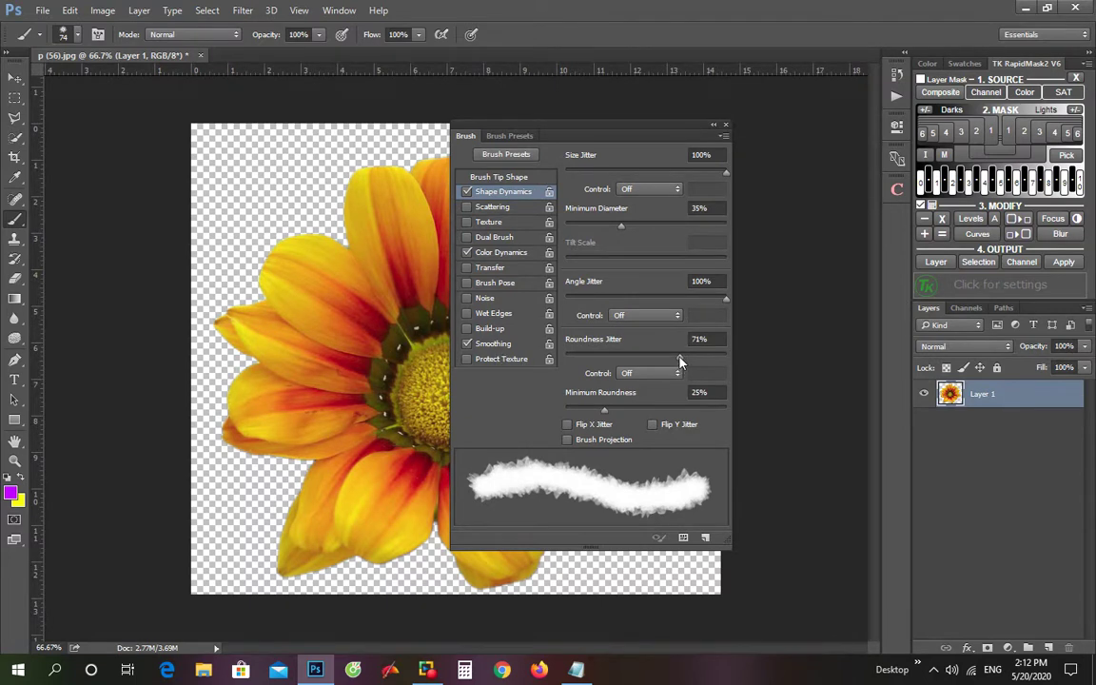
{"action": "left_click", "coordinate": [494, 181]}
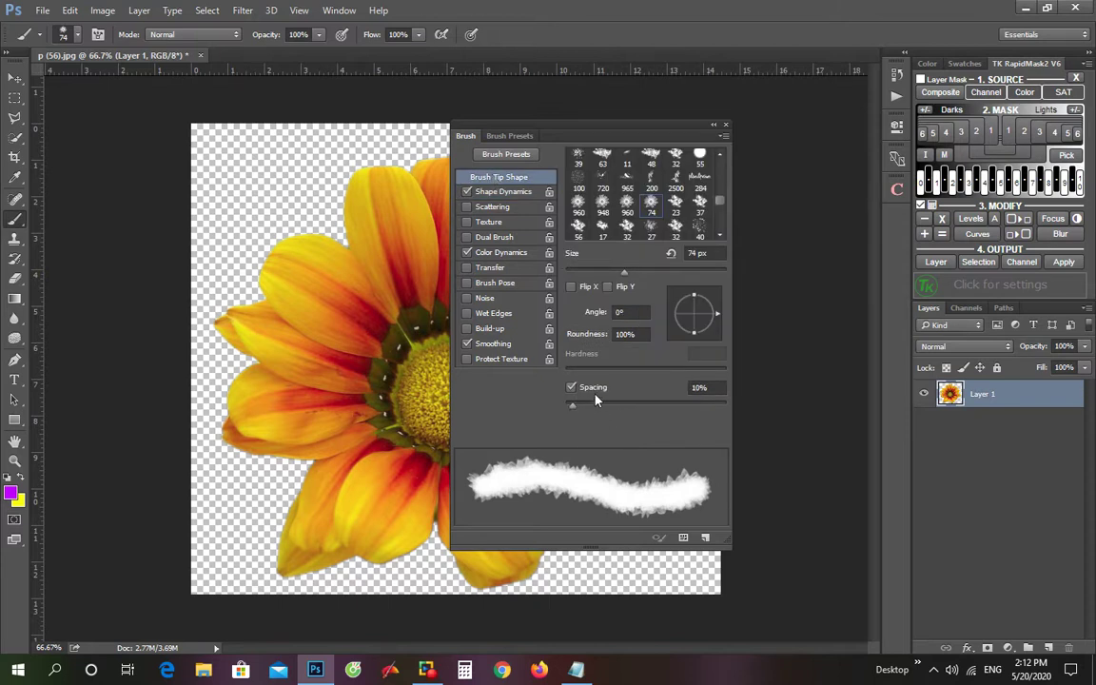
- Set brush spacing to 217% and save it as the preset 'hoa 3'
{"action": "left_click_drag", "start_coordinate": [572, 407], "coordinate": [689, 419]}
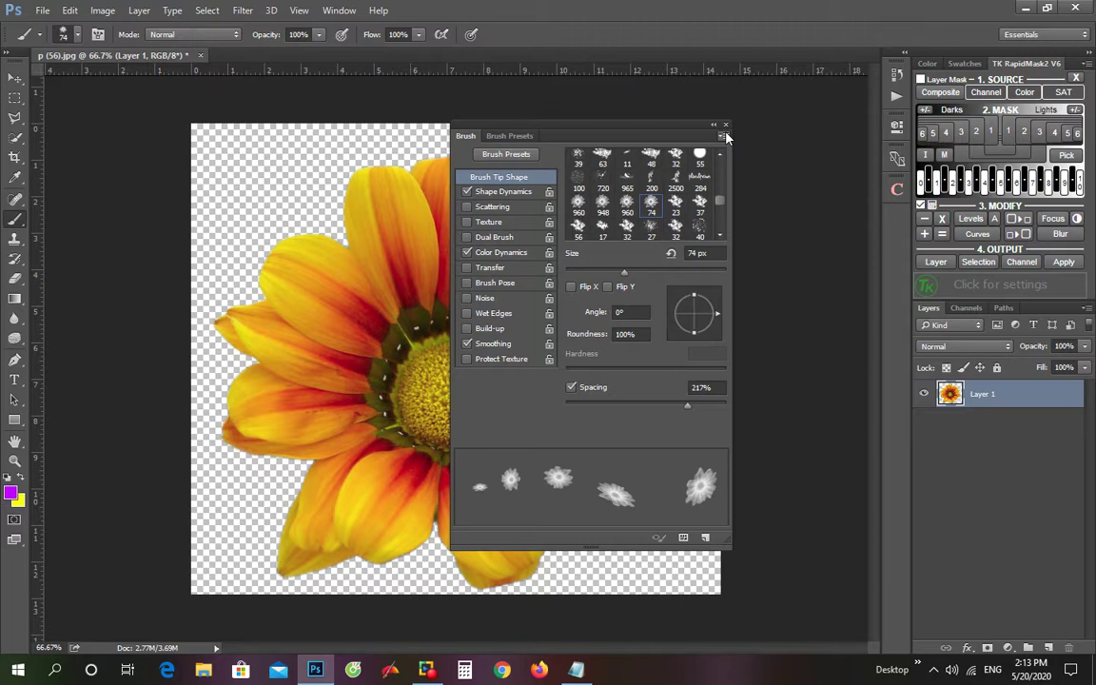
{"action": "left_click", "coordinate": [723, 137]}
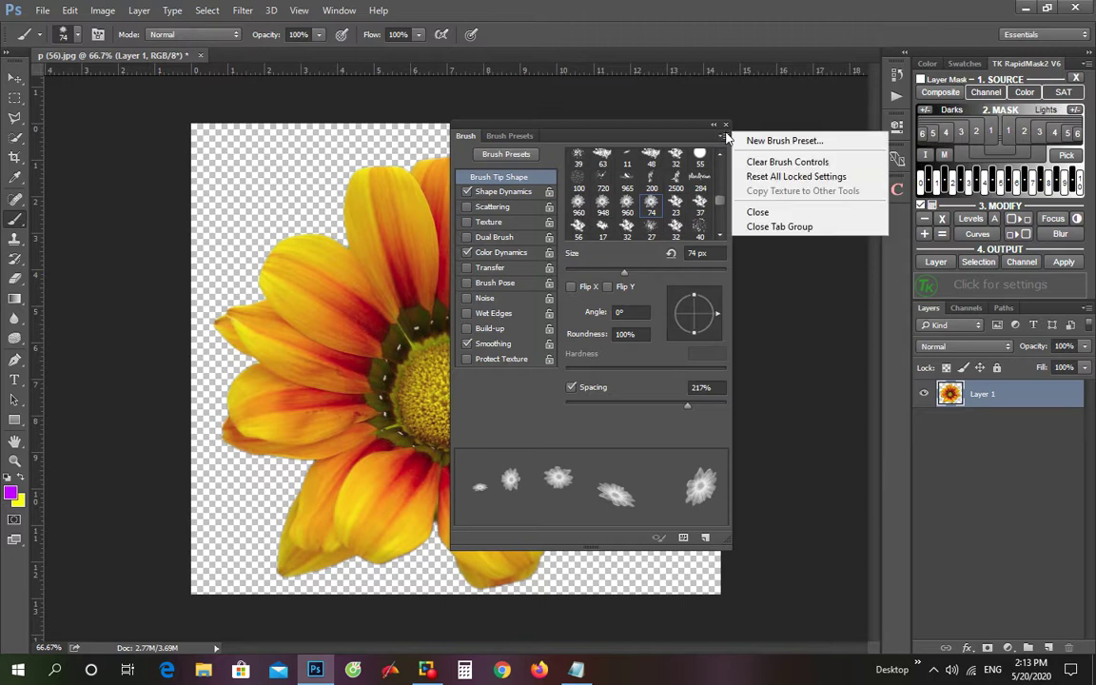
{"action": "left_click", "coordinate": [785, 141]}
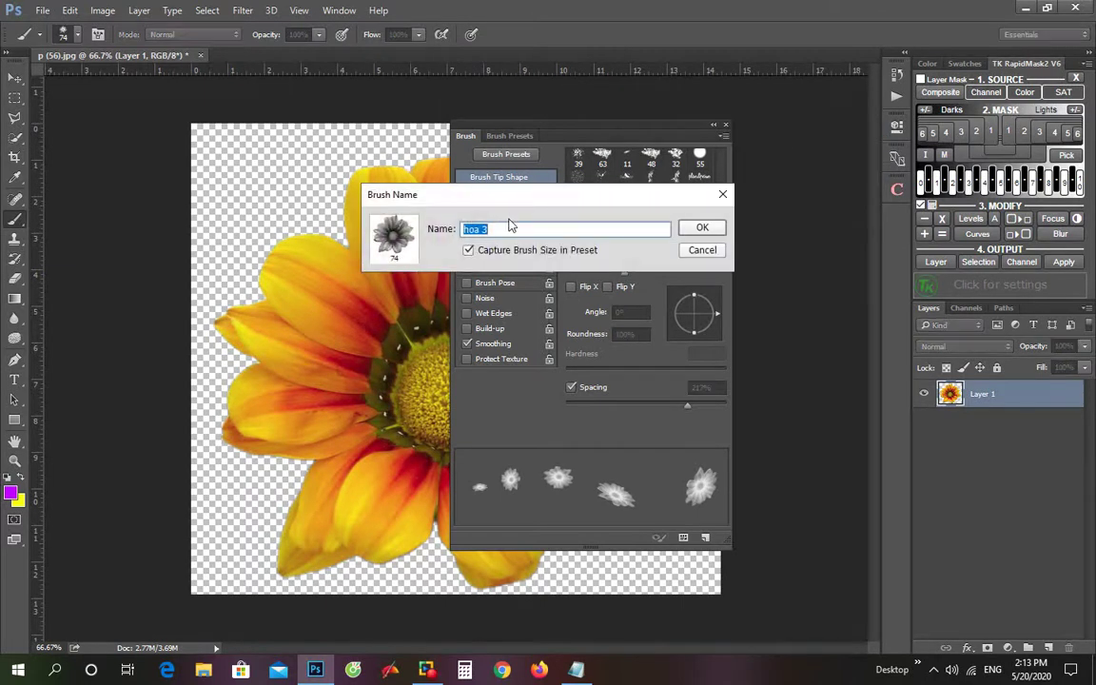
{"action": "left_click", "coordinate": [699, 228]}
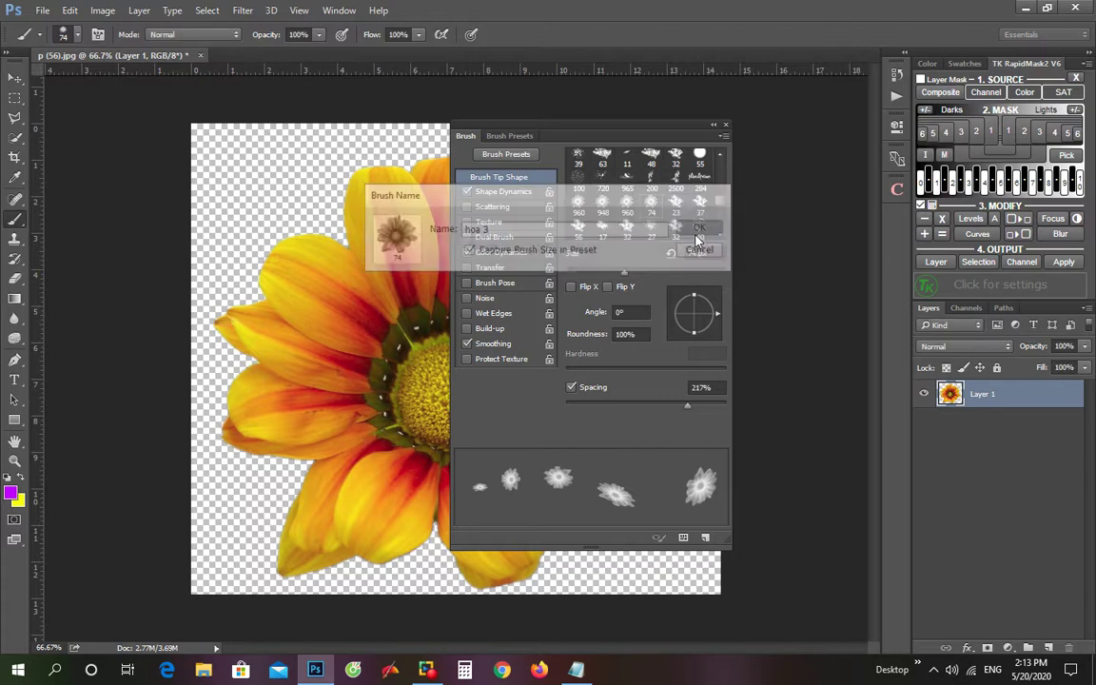
{"action": "left_click", "coordinate": [725, 124]}
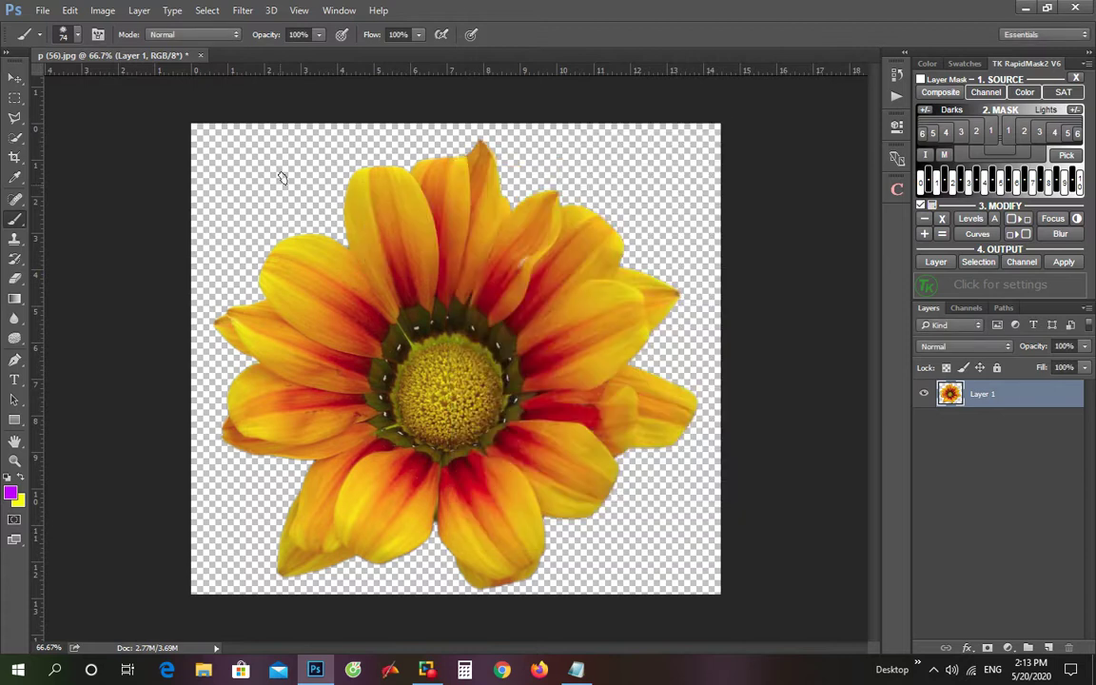
- Check the brush presets, then create a new white 1440 × 900 px, 72 ppi document
{"action": "left_click", "coordinate": [79, 35]}
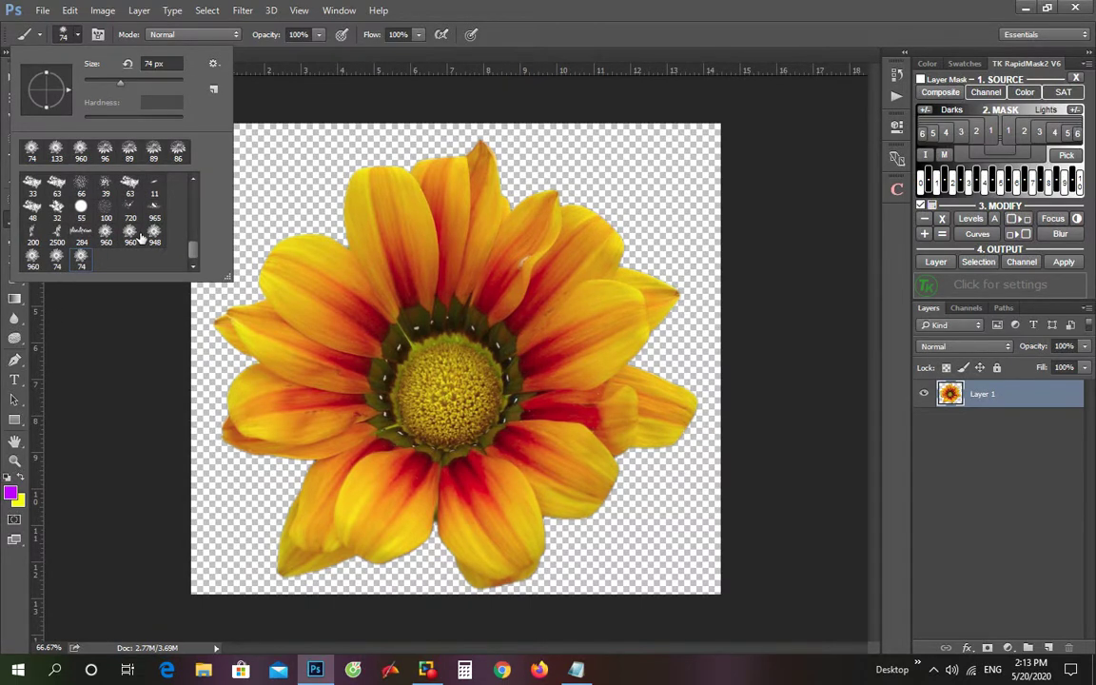
{"action": "left_click", "coordinate": [525, 48]}
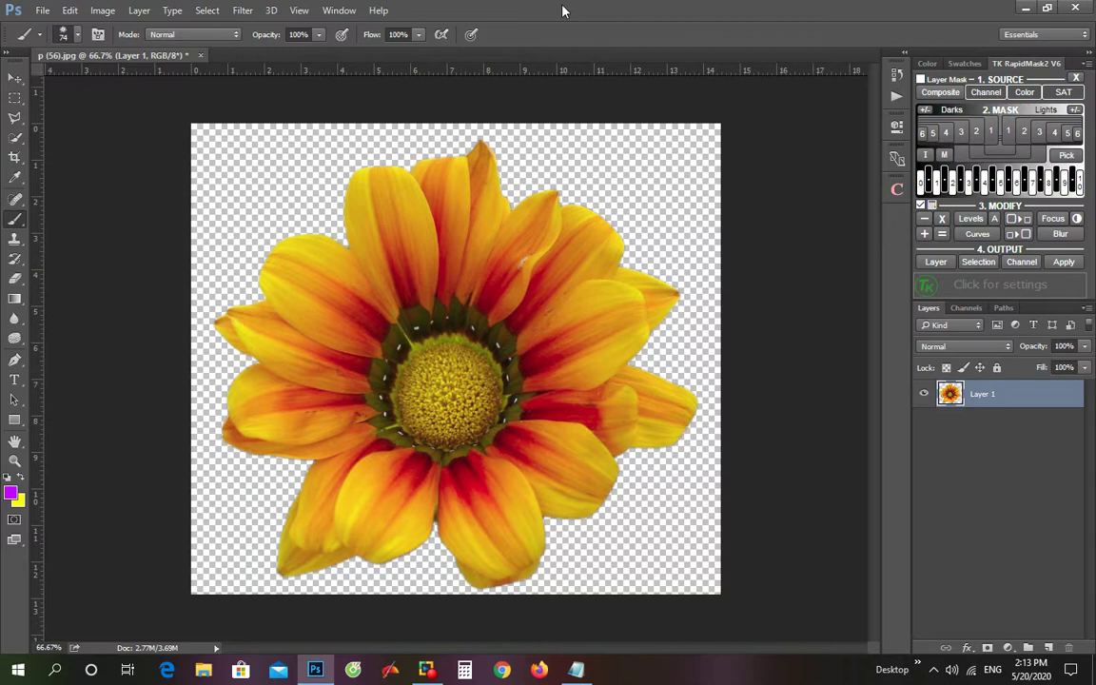
{"action": "left_click", "coordinate": [43, 13]}
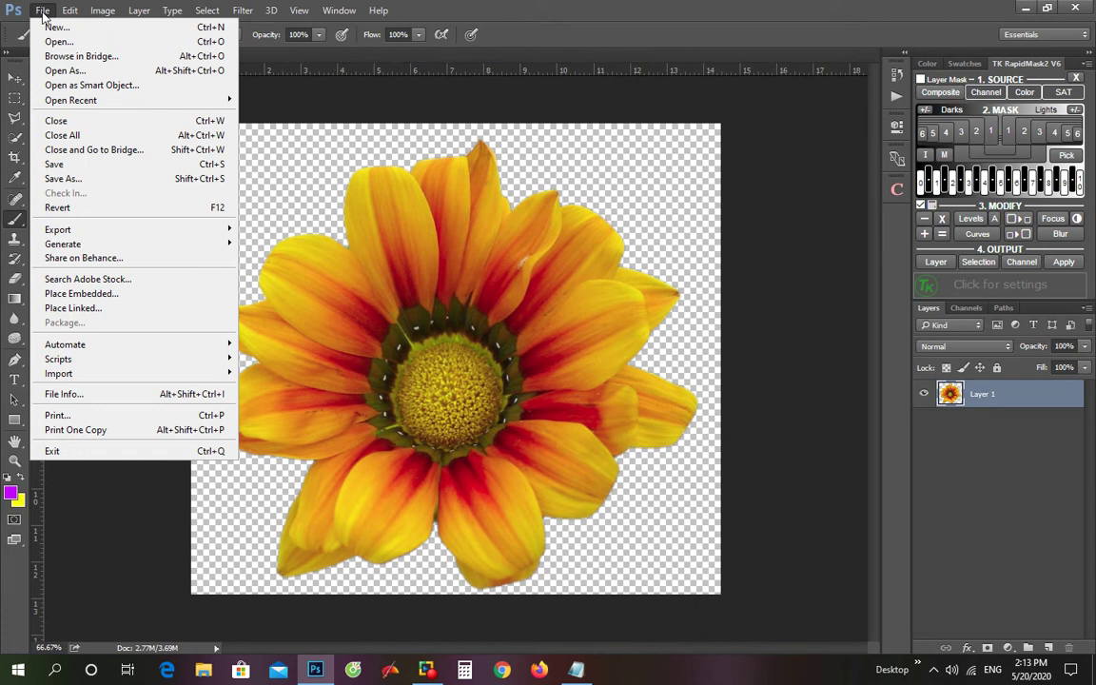
{"action": "left_click", "coordinate": [40, 24]}
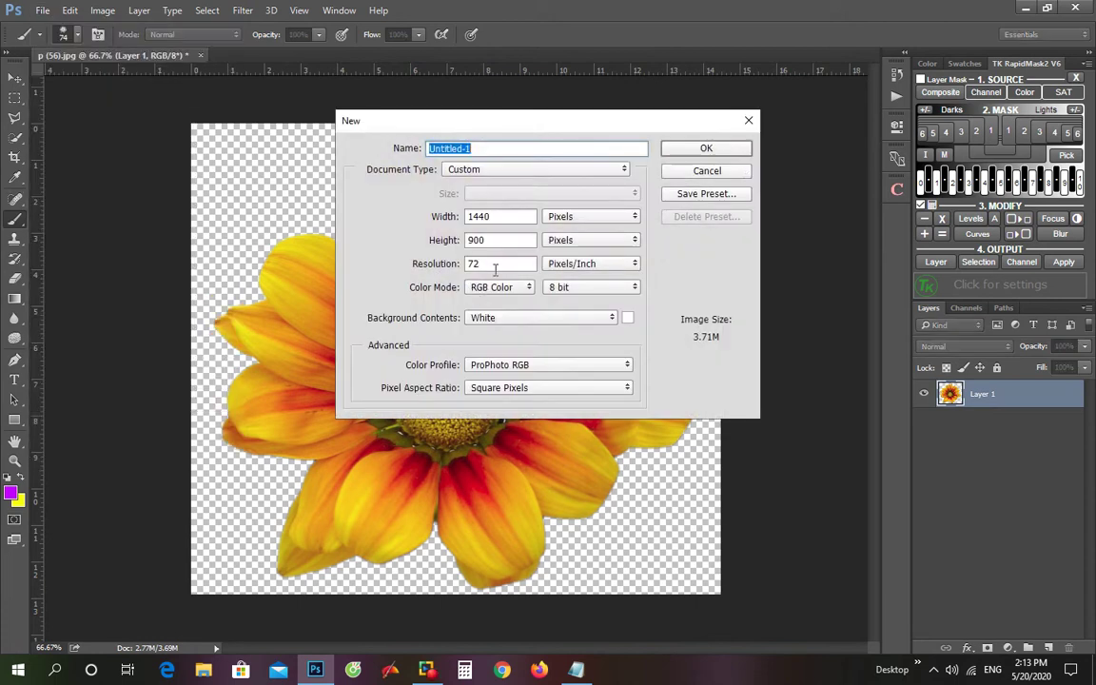
{"action": "left_click", "coordinate": [705, 149]}
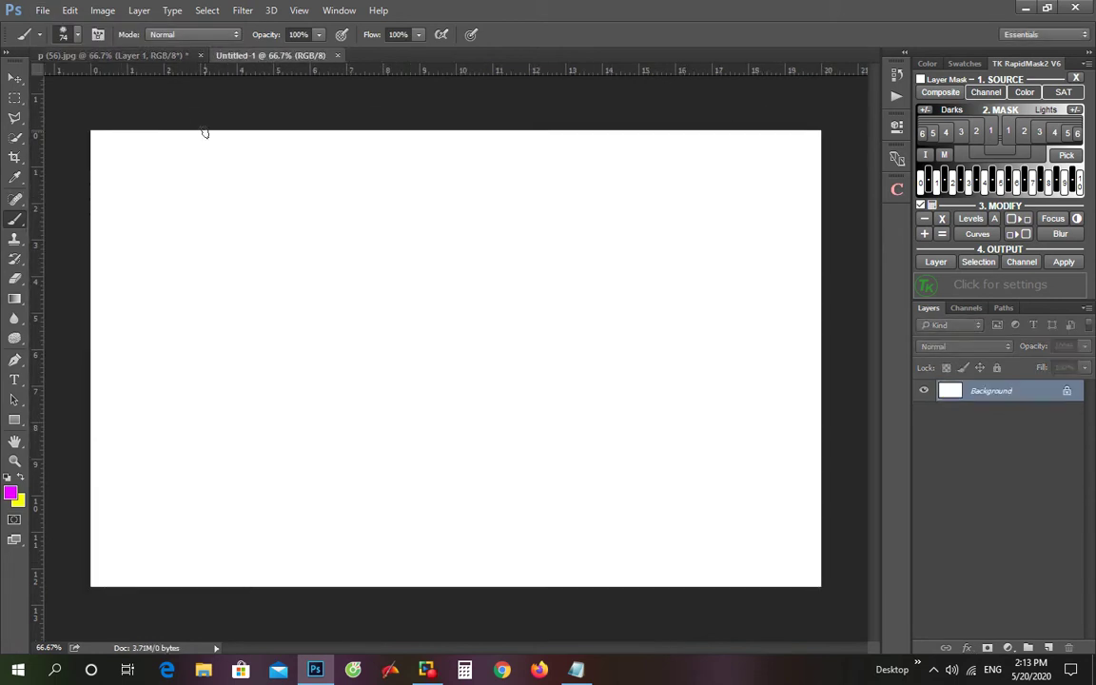
- Fill the whole canvas with 100% black and reset the colour swatches to default
{"action": "left_click", "coordinate": [69, 11]}
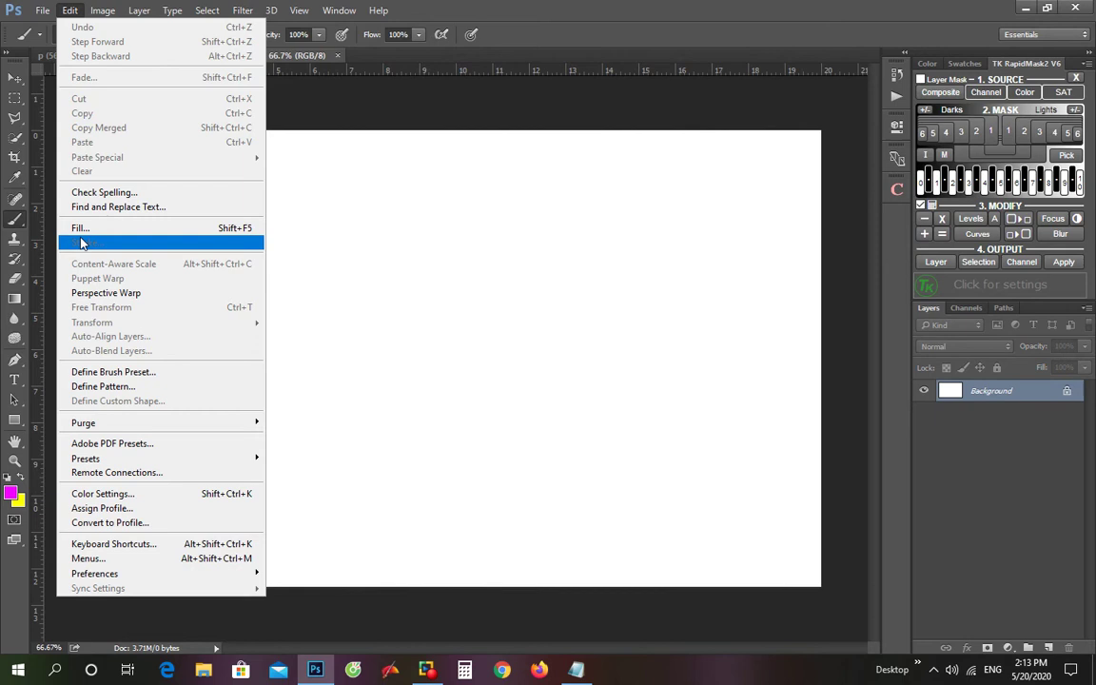
{"action": "left_click", "coordinate": [88, 232]}
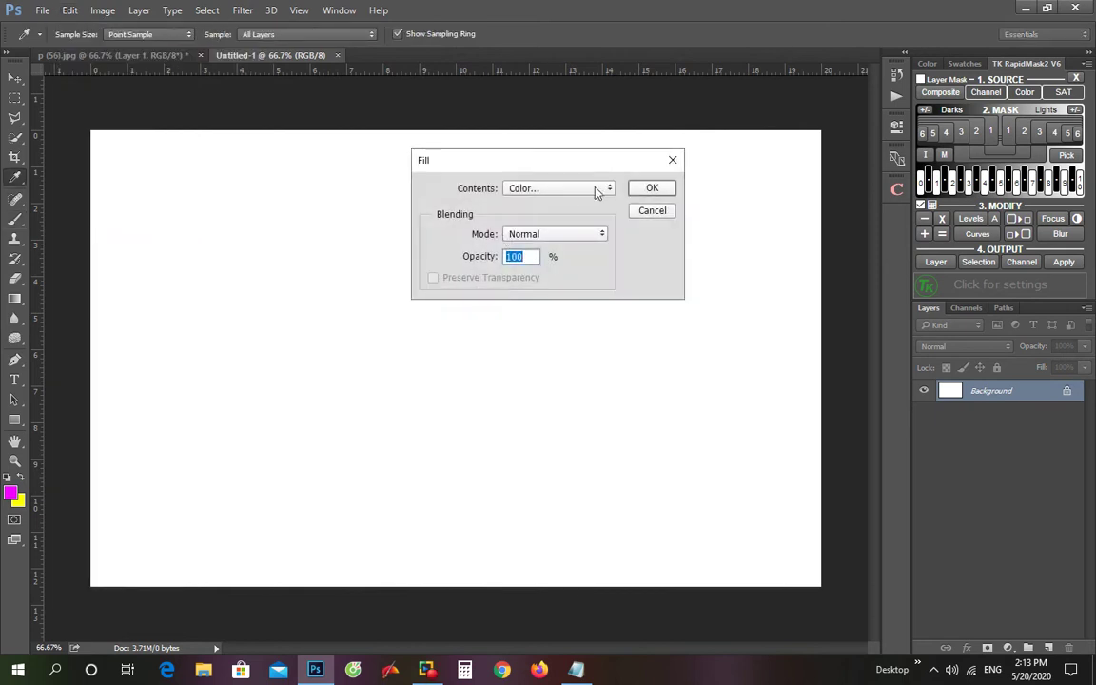
{"action": "left_click", "coordinate": [652, 188]}
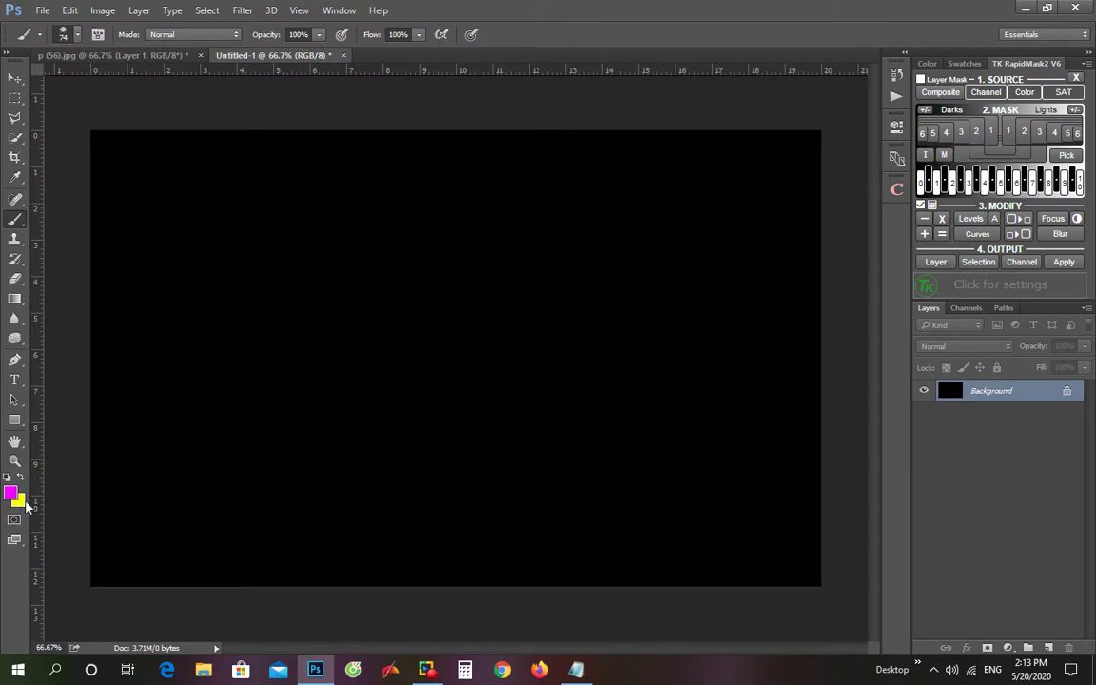
{"action": "key", "text": "d"}
- Set the foreground colour to vivid magenta
{"action": "left_click", "coordinate": [10, 491]}
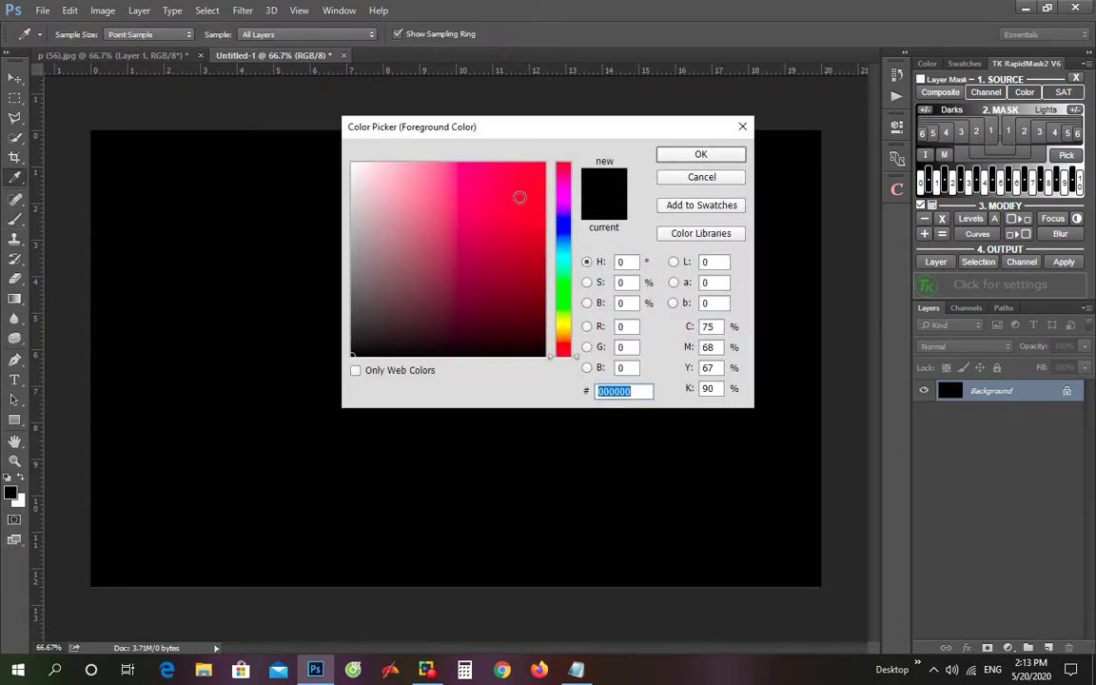
{"action": "left_click", "coordinate": [563, 197]}
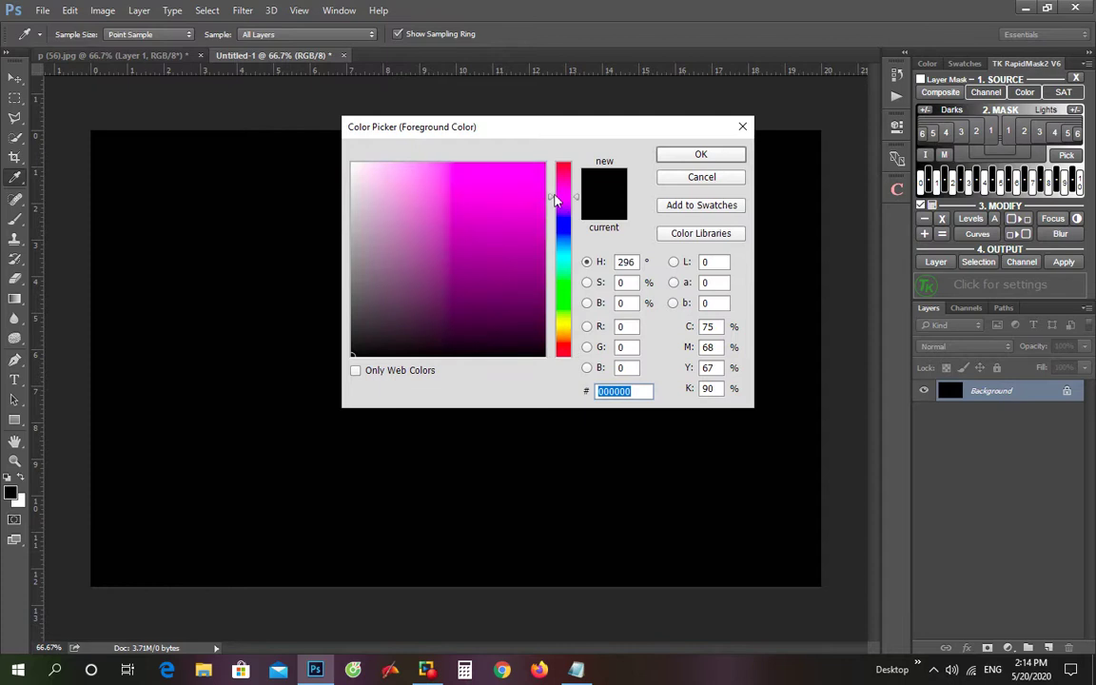
{"action": "left_click", "coordinate": [540, 164]}
{"action": "left_click", "coordinate": [728, 158]}
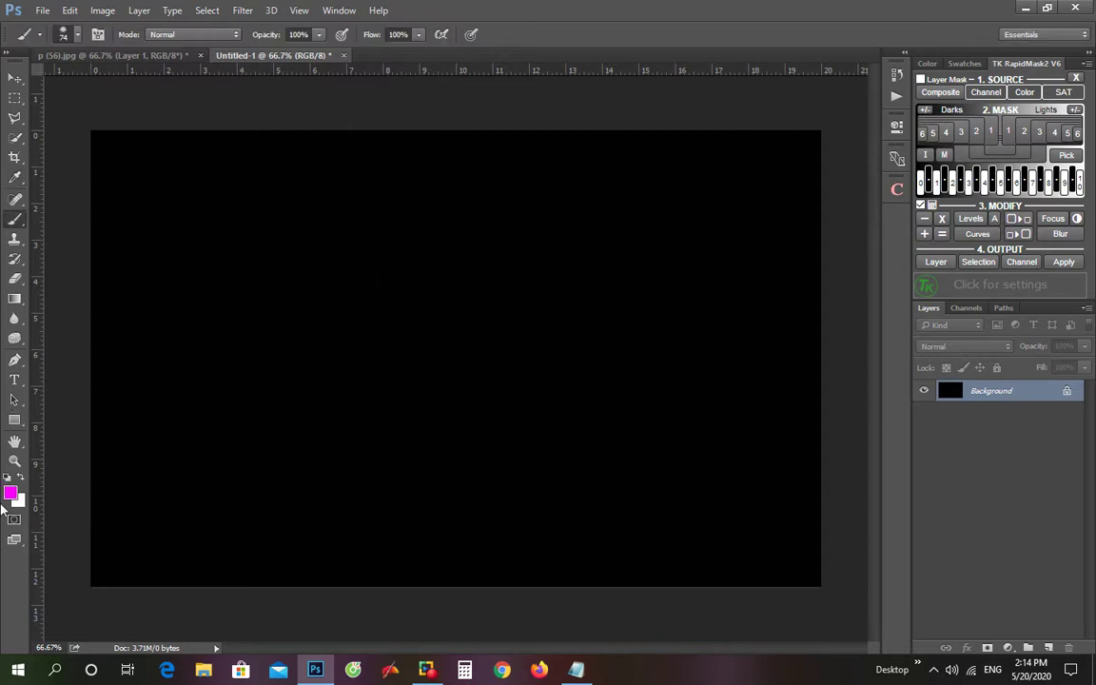
- Set the background colour to bright green 00ff06
{"action": "left_click", "coordinate": [18, 499]}
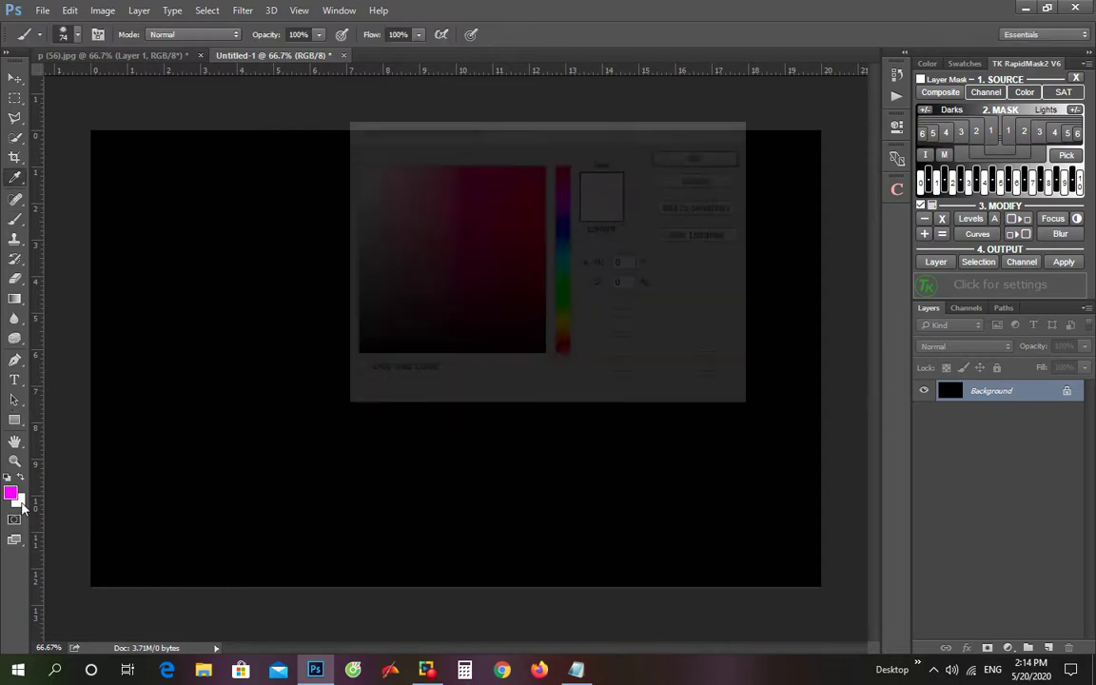
{"action": "left_click", "coordinate": [562, 327]}
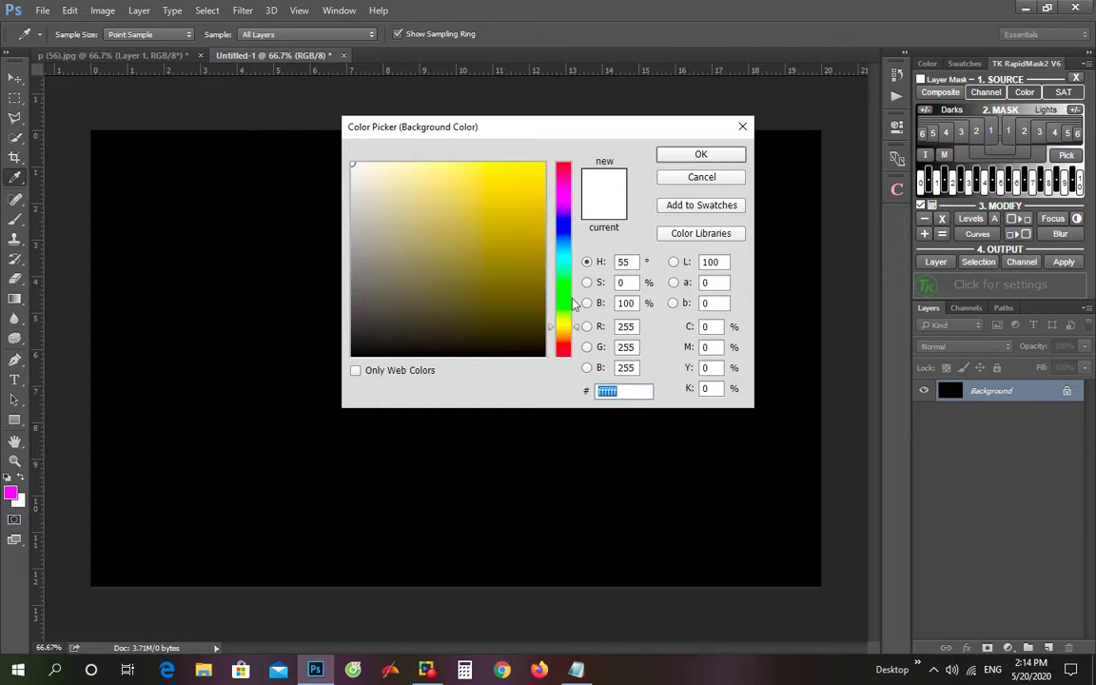
{"action": "left_click", "coordinate": [571, 291]}
{"action": "left_click", "coordinate": [544, 164]}
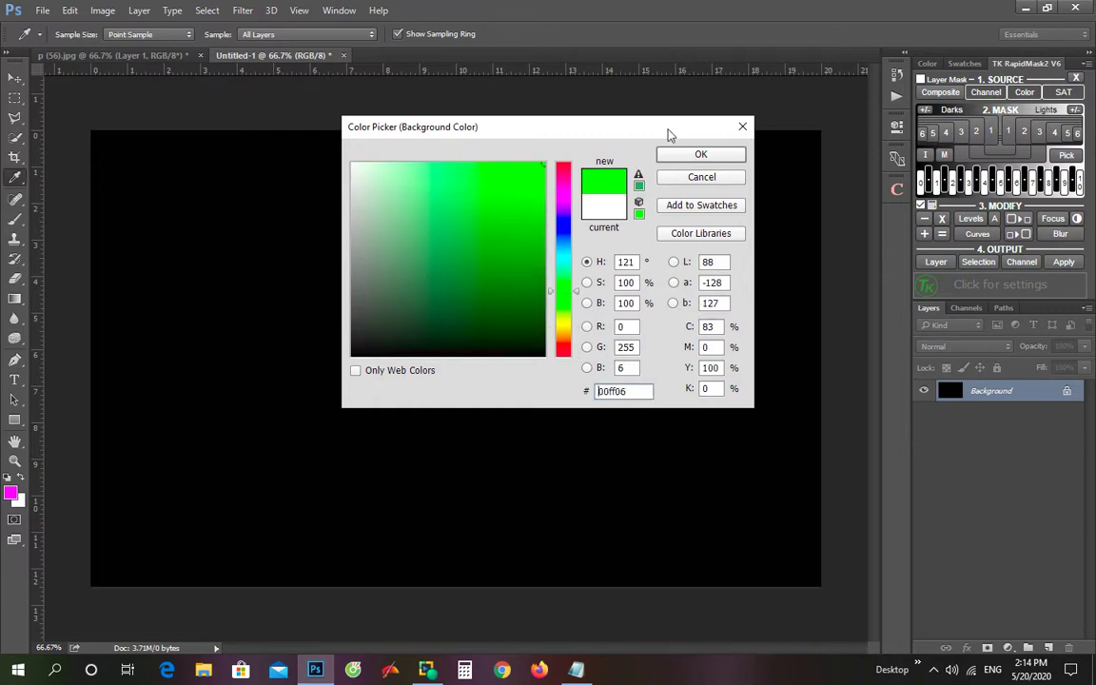
{"action": "left_click", "coordinate": [723, 155]}
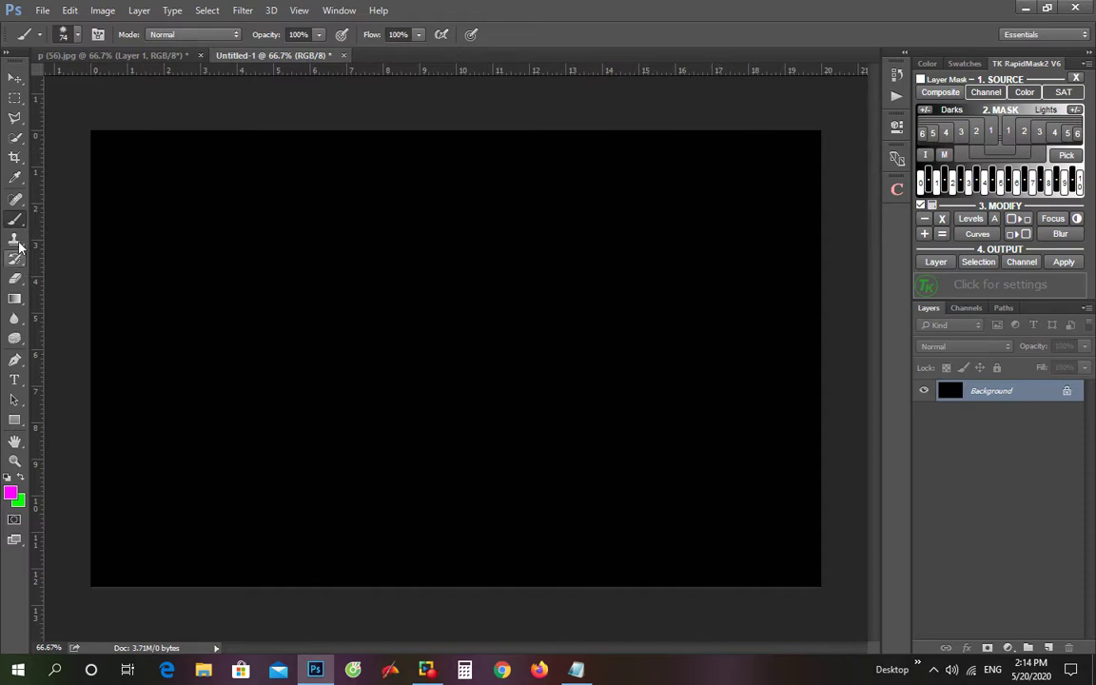
- Select the 74 px flower brush preset and resize it to 133 px
{"action": "left_click", "coordinate": [80, 36]}
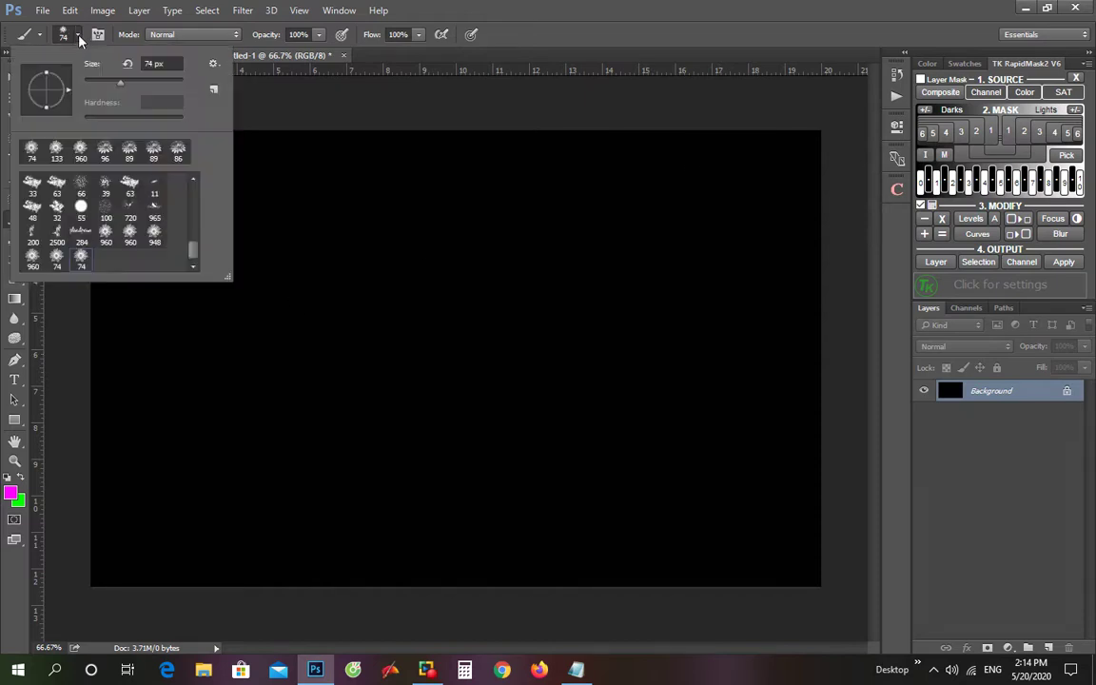
{"action": "left_click", "coordinate": [80, 259]}
{"action": "left_click", "coordinate": [152, 63]}
{"action": "type", "text": "133"}
{"action": "key", "text": "Return"}
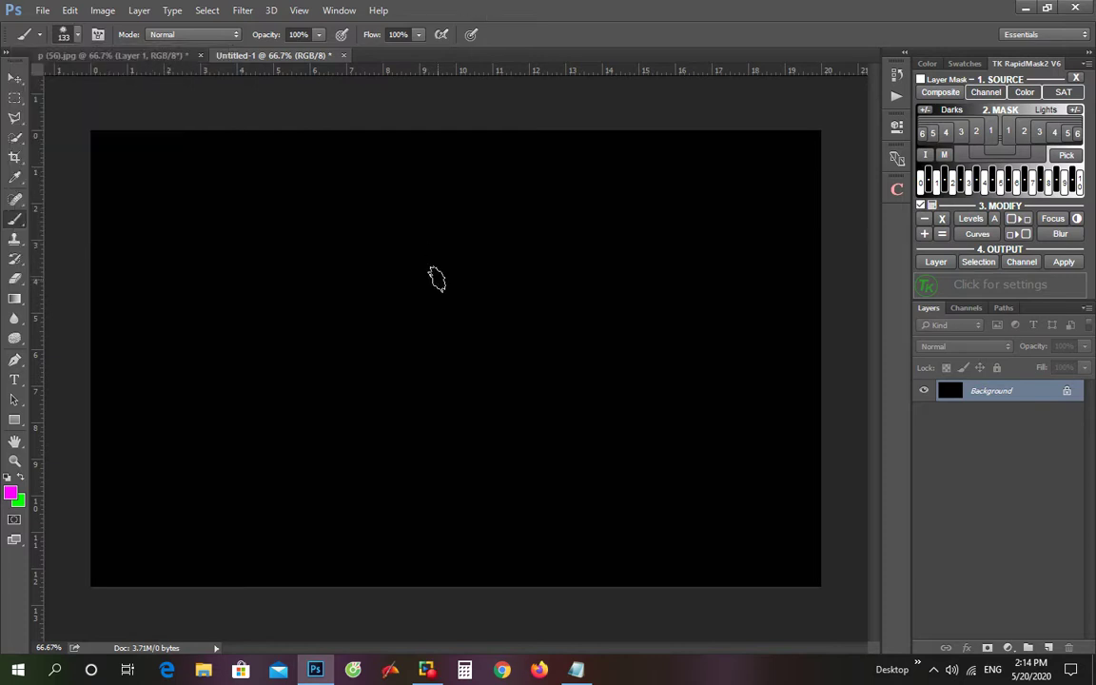
- Stamp a loose ring of red flowers around the centre of the black canvas
{"action": "mouse_move", "coordinate": [428, 330]}
{"action": "left_mouse_down"}
{"action": "mouse_move", "coordinate": [378, 243]}
{"action": "mouse_move", "coordinate": [309, 241]}
{"action": "left_mouse_up"}
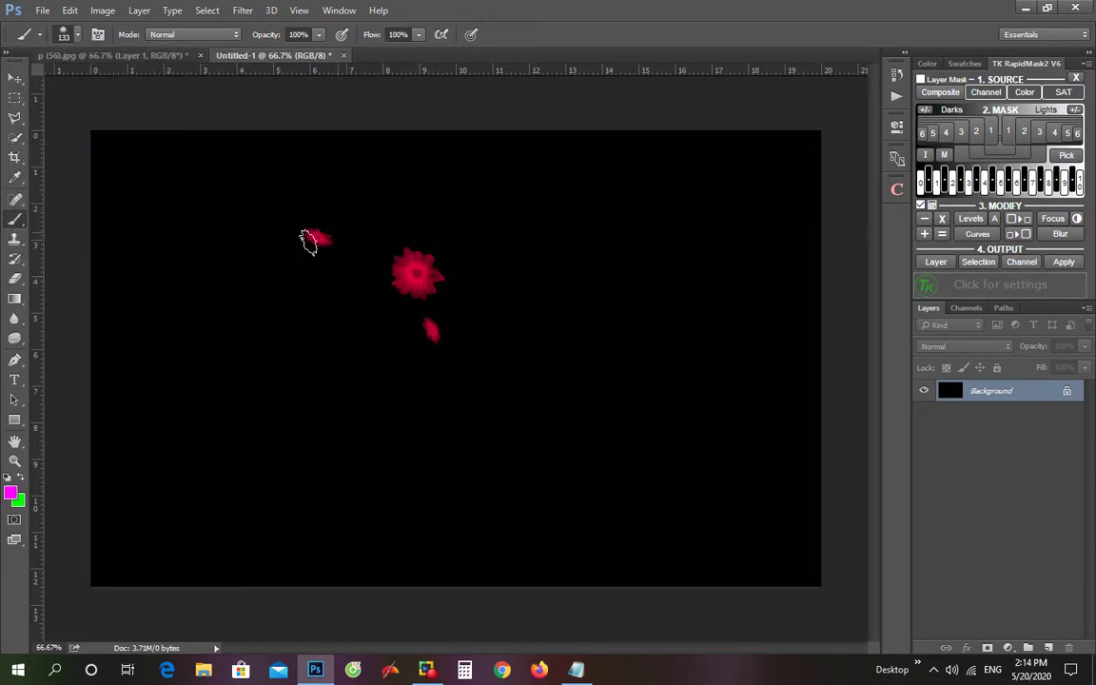
{"action": "left_click", "coordinate": [268, 282]}
{"action": "left_click", "coordinate": [265, 368]}
{"action": "left_click", "coordinate": [365, 437]}
{"action": "left_click", "coordinate": [427, 502]}
{"action": "mouse_move", "coordinate": [458, 554]}
{"action": "left_mouse_down"}
{"action": "mouse_move", "coordinate": [490, 445]}
{"action": "mouse_move", "coordinate": [573, 362]}
{"action": "mouse_move", "coordinate": [587, 226]}
{"action": "mouse_move", "coordinate": [521, 190]}
{"action": "left_mouse_up"}
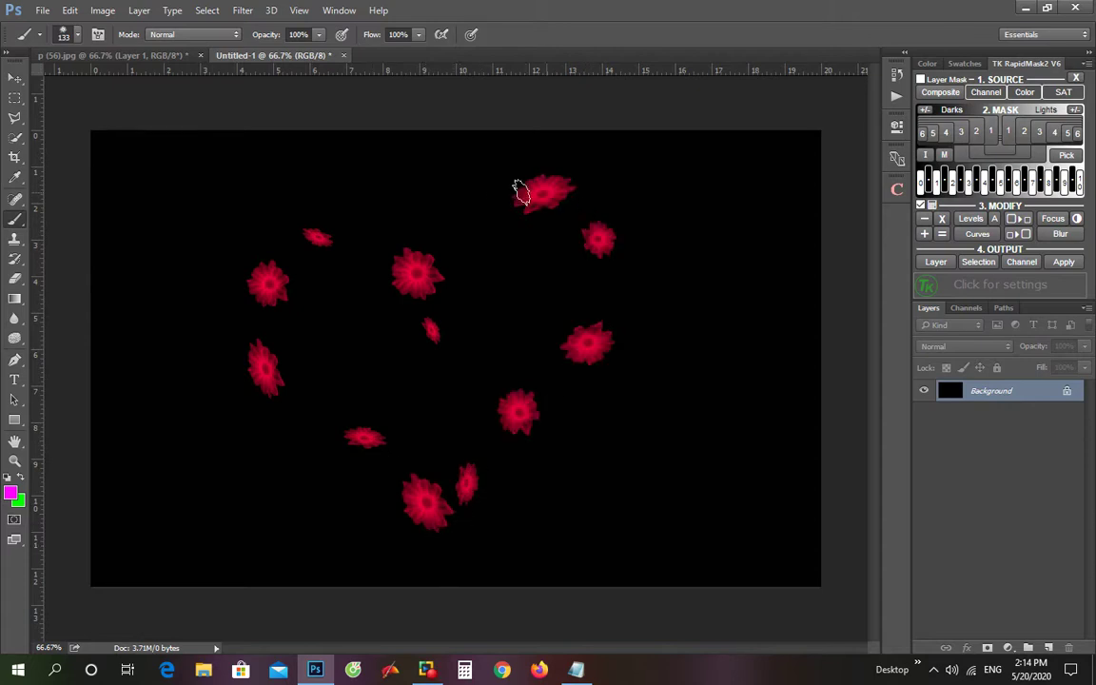
{"action": "left_click", "coordinate": [443, 270]}
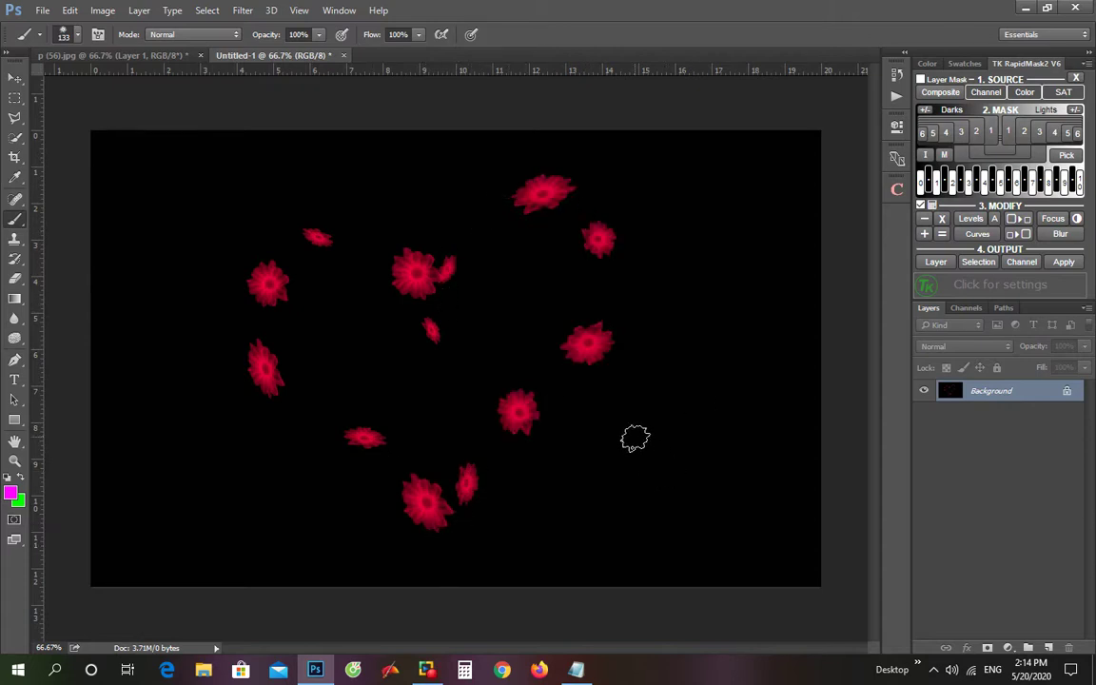
{"action": "scroll", "coordinate": [491, 297], "scroll_direction": "up", "scroll_amount": 3}
{"action": "scroll", "coordinate": [490, 298], "scroll_direction": "up", "scroll_amount": 2}
{"action": "scroll", "coordinate": [495, 300], "scroll_direction": "up", "scroll_amount": 1}
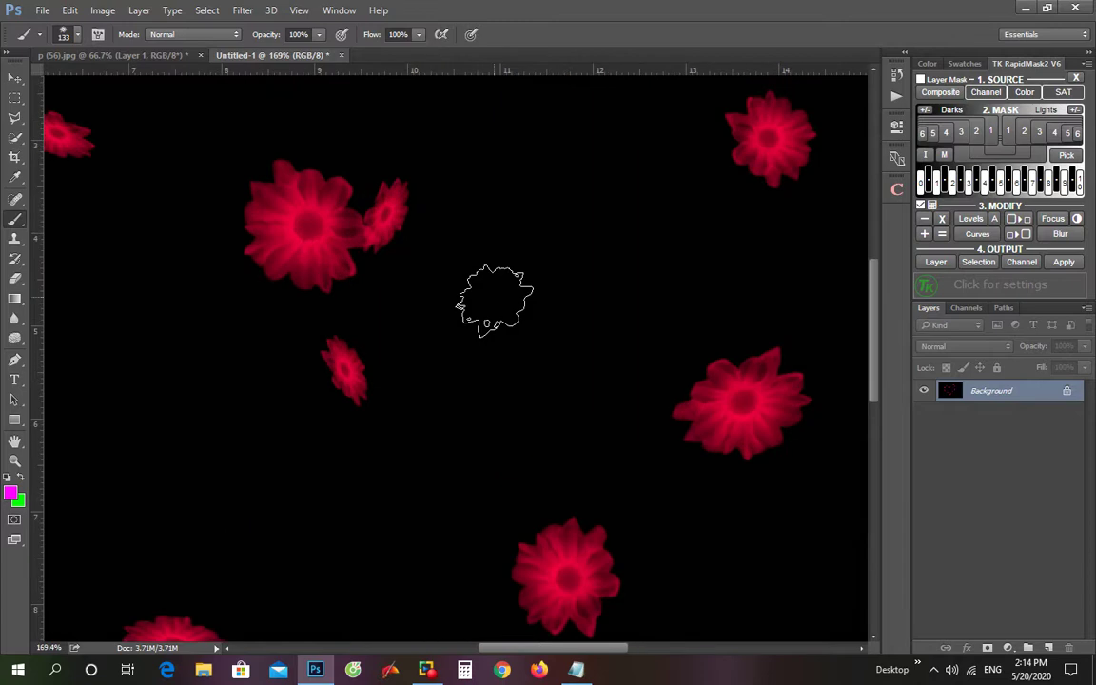
{"action": "scroll", "coordinate": [494, 298], "scroll_direction": "down", "scroll_amount": 2}
{"action": "scroll", "coordinate": [494, 298], "scroll_direction": "down", "scroll_amount": 2}
{"action": "scroll", "coordinate": [494, 298], "scroll_direction": "down", "scroll_amount": 2}
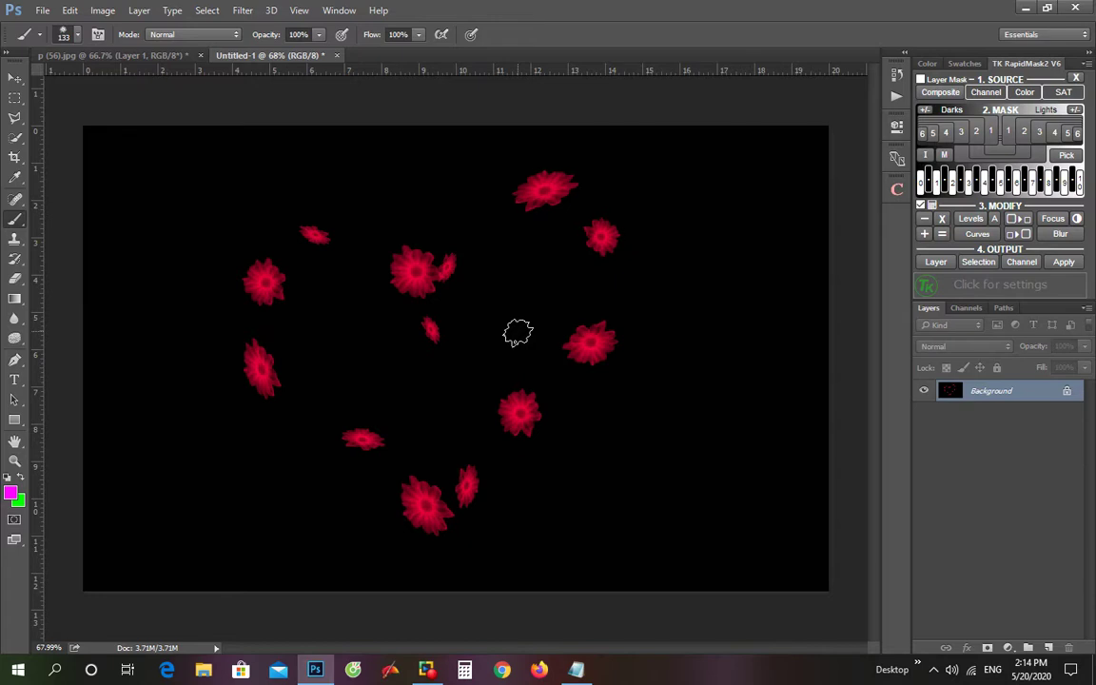
{"action": "key", "text": "F5"}
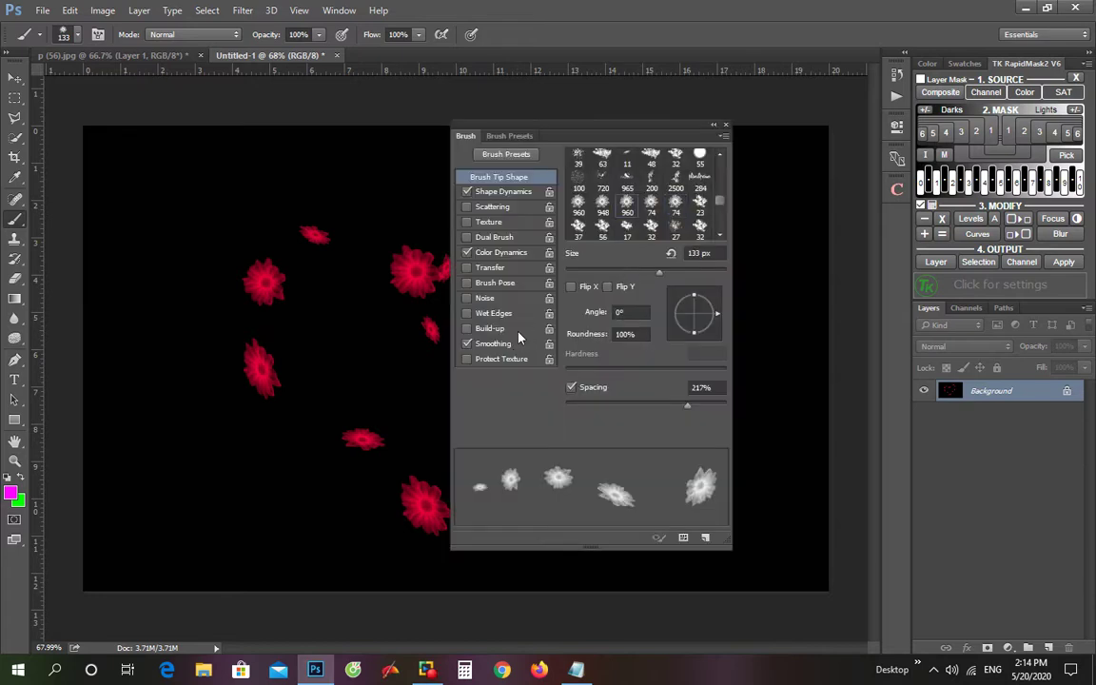
- Lower the flower brush tip spacing to 101% and close the Brush panel
{"action": "left_click_drag", "start_coordinate": [687, 407], "coordinate": [649, 411]}
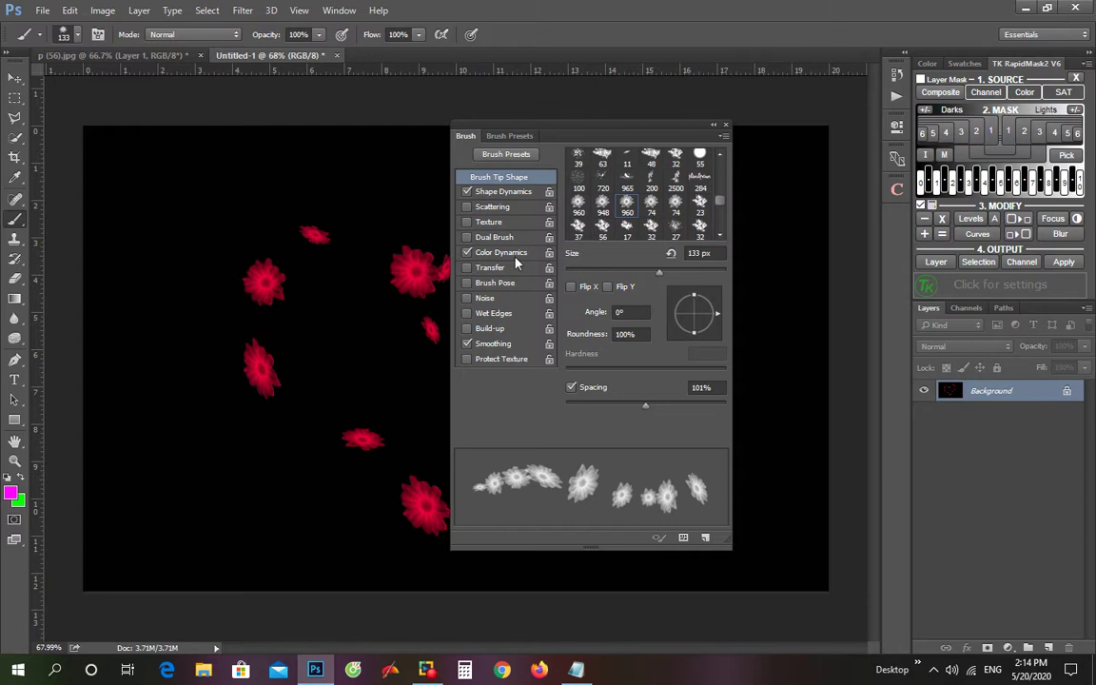
{"action": "left_click", "coordinate": [725, 127]}
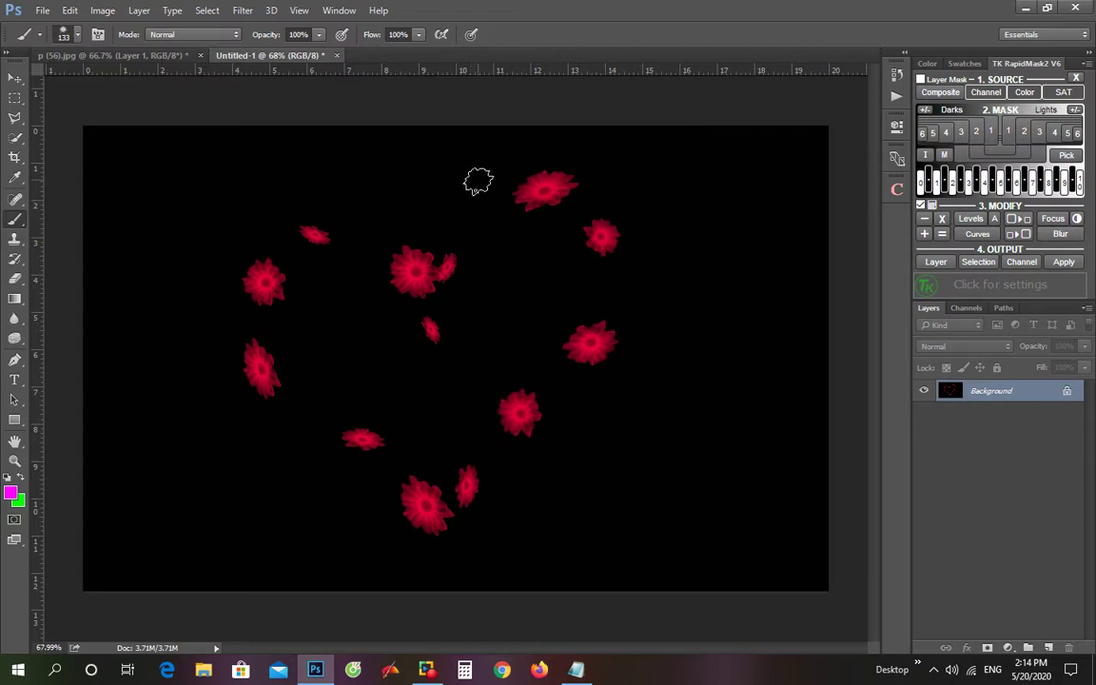
- Paint a pink flower heart on the right and a red one on the left
{"action": "mouse_move", "coordinate": [652, 285]}
{"action": "left_mouse_down"}
{"action": "mouse_move", "coordinate": [636, 222]}
{"action": "mouse_move", "coordinate": [563, 176]}
{"action": "mouse_move", "coordinate": [481, 215]}
{"action": "mouse_move", "coordinate": [516, 329]}
{"action": "mouse_move", "coordinate": [614, 425]}
{"action": "mouse_move", "coordinate": [681, 523]}
{"action": "mouse_move", "coordinate": [688, 458]}
{"action": "mouse_move", "coordinate": [772, 355]}
{"action": "mouse_move", "coordinate": [790, 221]}
{"action": "mouse_move", "coordinate": [734, 208]}
{"action": "mouse_move", "coordinate": [673, 277]}
{"action": "left_mouse_up"}
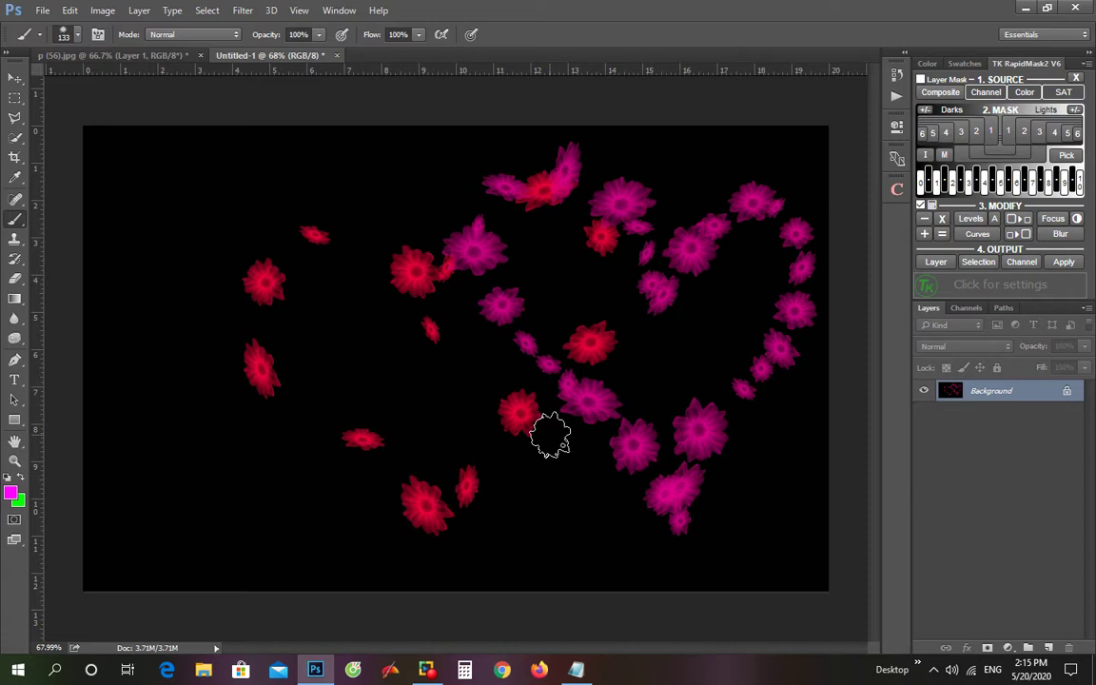
{"action": "scroll", "coordinate": [661, 313], "scroll_direction": "up", "scroll_amount": 2}
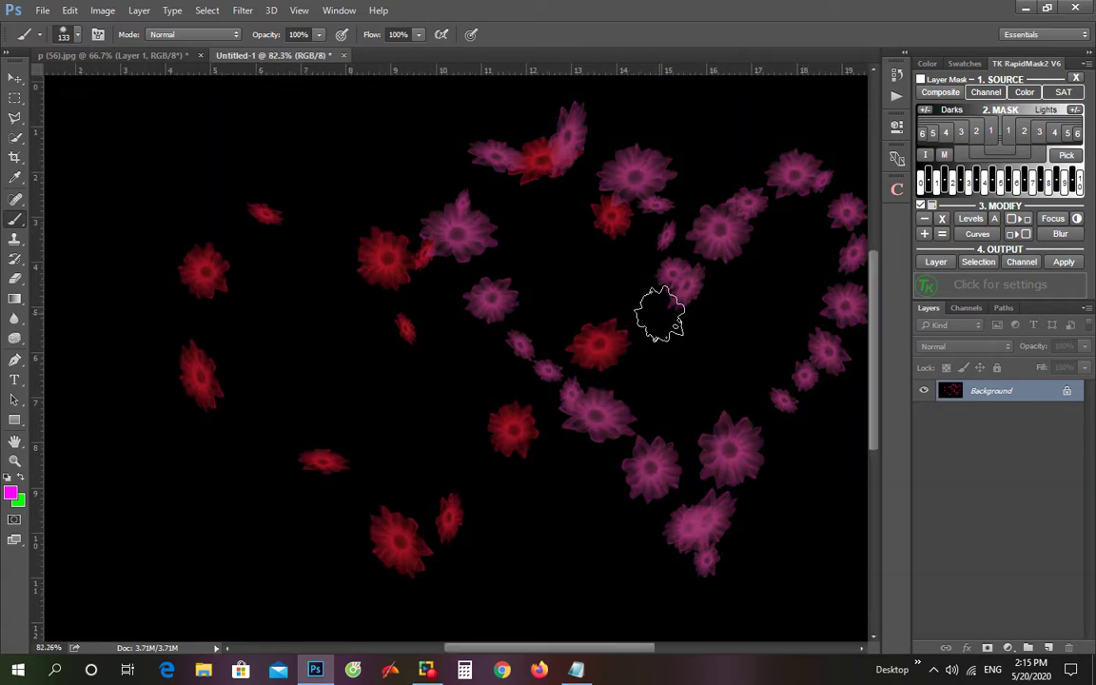
{"action": "scroll", "coordinate": [661, 313], "scroll_direction": "down", "scroll_amount": 1}
{"action": "scroll", "coordinate": [660, 313], "scroll_direction": "down", "scroll_amount": 1}
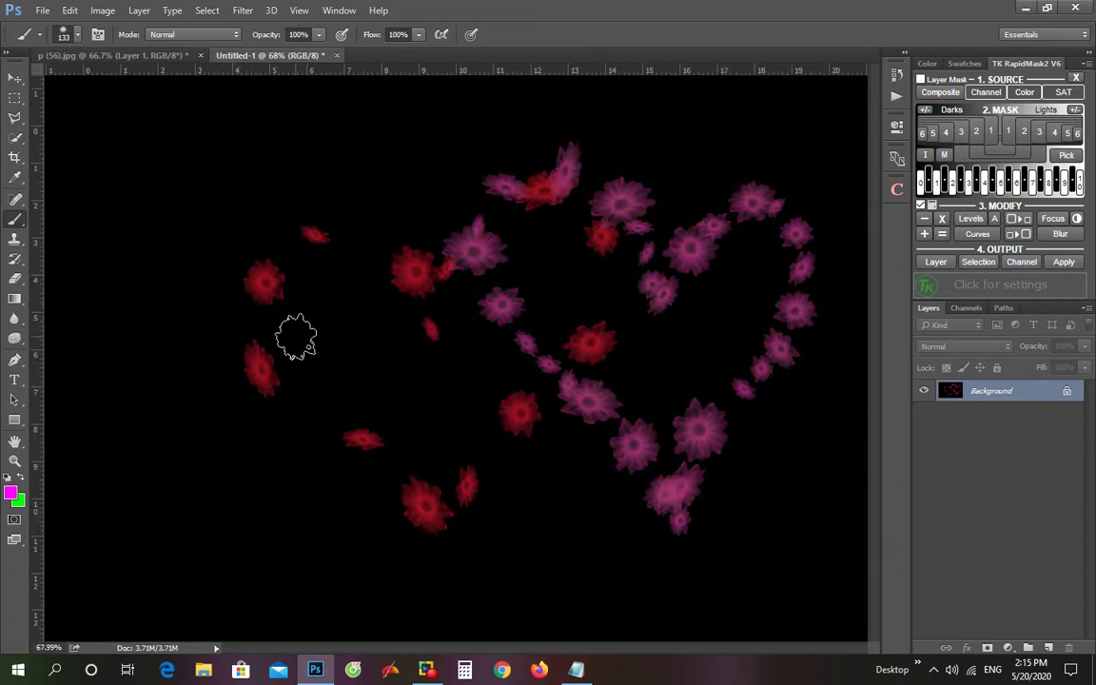
{"action": "mouse_move", "coordinate": [297, 336]}
{"action": "left_mouse_down"}
{"action": "mouse_move", "coordinate": [250, 239]}
{"action": "mouse_move", "coordinate": [189, 220]}
{"action": "mouse_move", "coordinate": [162, 333]}
{"action": "mouse_move", "coordinate": [357, 533]}
{"action": "mouse_move", "coordinate": [342, 457]}
{"action": "mouse_move", "coordinate": [455, 284]}
{"action": "mouse_move", "coordinate": [404, 197]}
{"action": "mouse_move", "coordinate": [320, 254]}
{"action": "mouse_move", "coordinate": [304, 379]}
{"action": "left_mouse_up"}
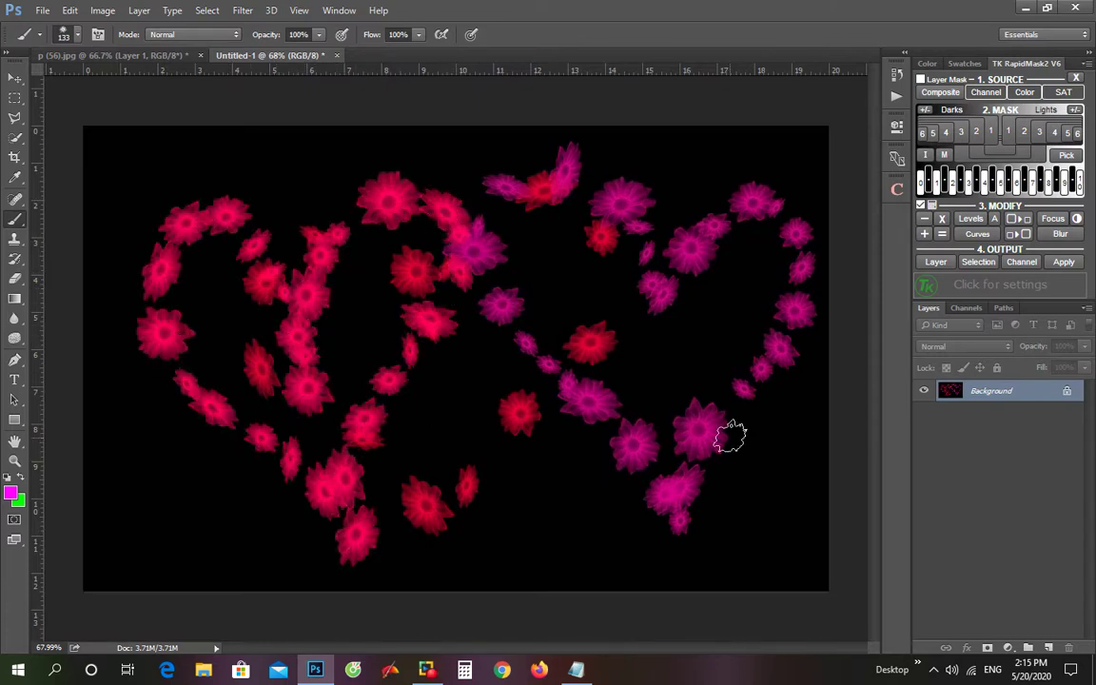